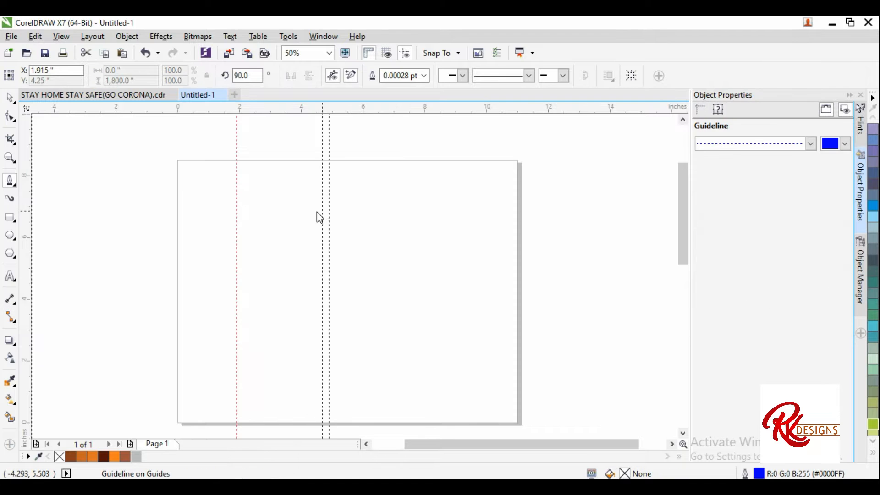
Step: Drag out horizontal and vertical guidelines marking the corners of the roof
scroll(300, 203, up, 1)
scroll(281, 194, down, 2)
scroll(285, 159, up, 2)
drag(301, 110, 325, 234)
drag(333, 112, 344, 315)
drag(29, 230, 381, 272)
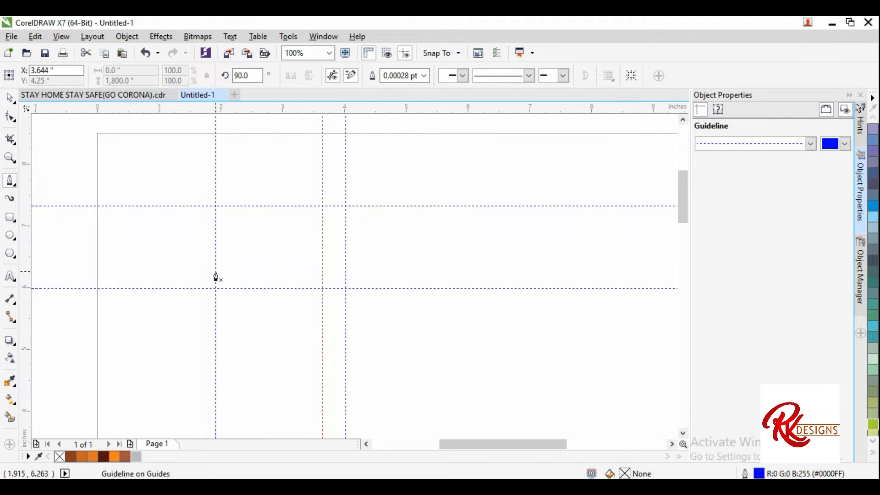
Step: Draw a closed roof-slope shape with the Pen tool, placing nodes on the guideline intersections
click(216, 271)
click(324, 206)
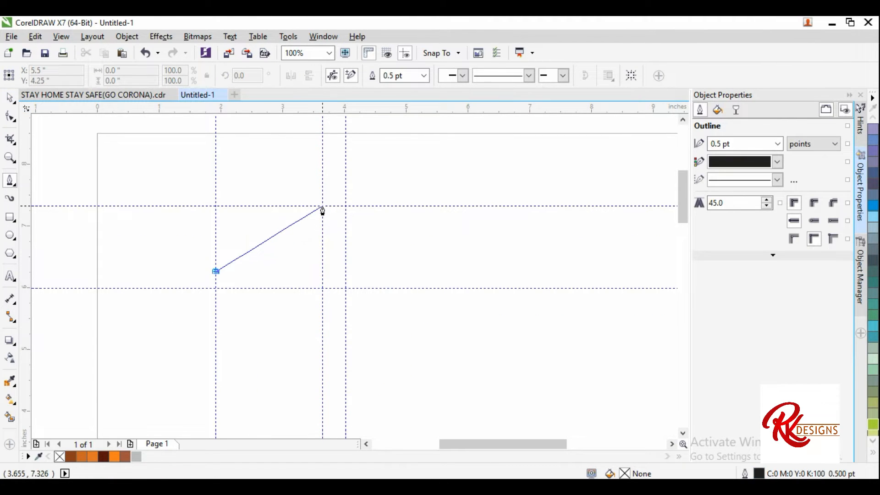
click(322, 207)
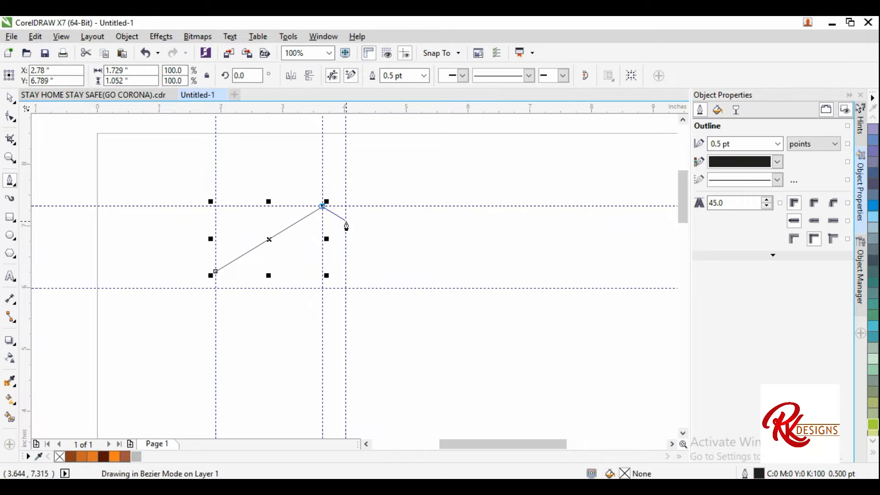
click(346, 221)
click(345, 244)
click(322, 232)
click(215, 289)
click(215, 272)
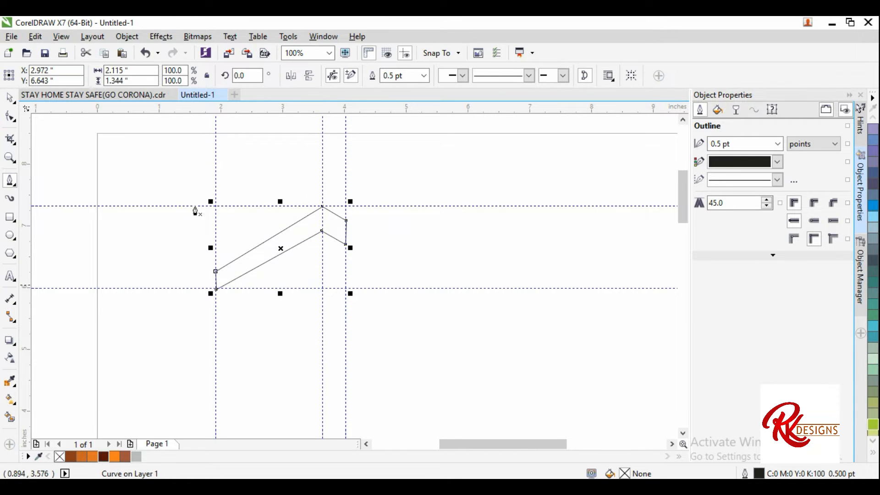
Step: Remove the outline from the brown roof shape and hide the guidelines
click(9, 99)
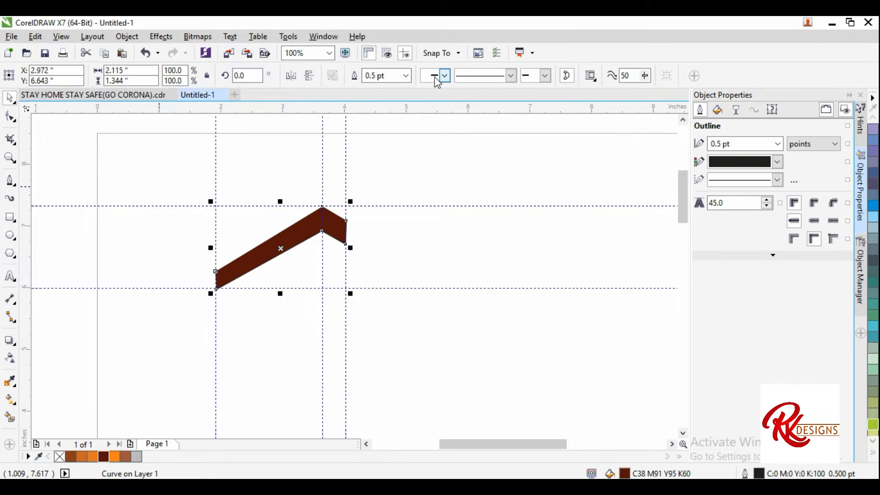
click(405, 76)
click(397, 90)
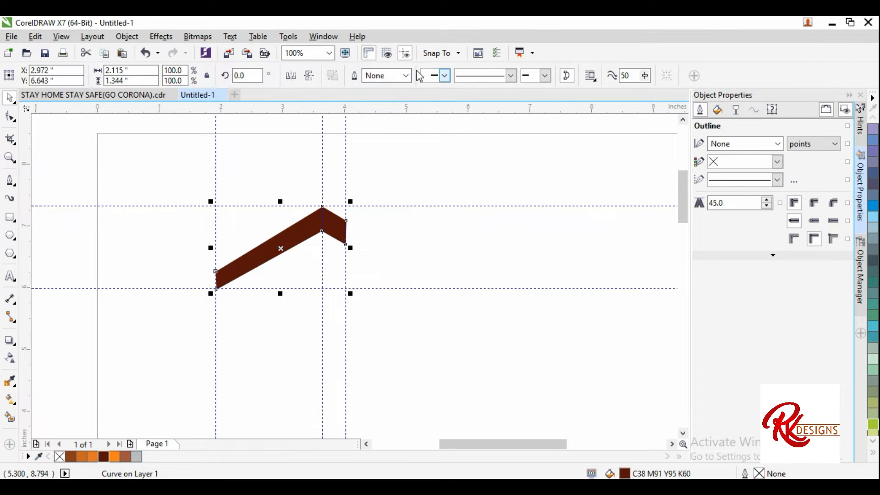
click(406, 52)
Step: Delete one node of the roof shape with the Shape tool, leaving a single slanted plank
drag(321, 251, 317, 237)
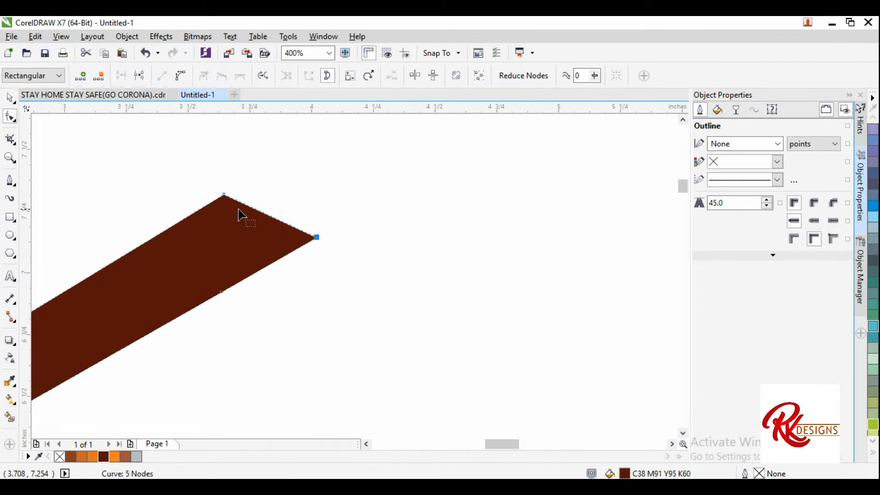
drag(228, 193, 234, 188)
scroll(293, 206, down, 4)
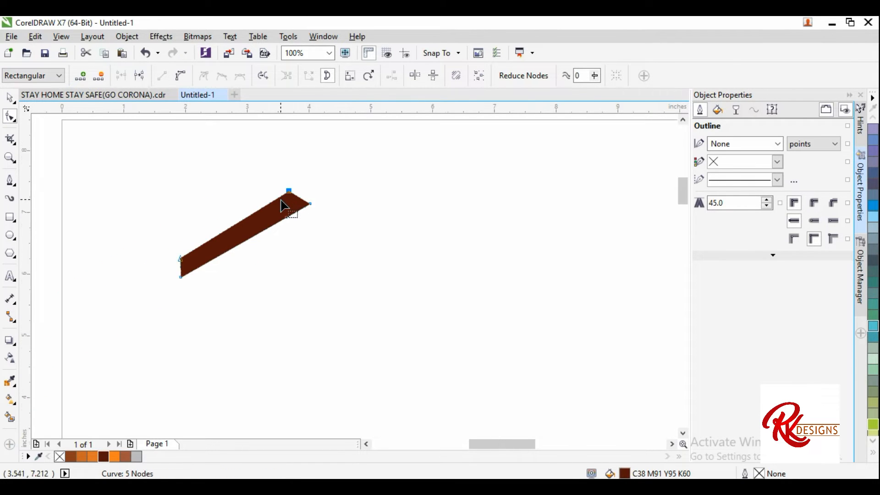
scroll(283, 206, up, 2)
key(Delete)
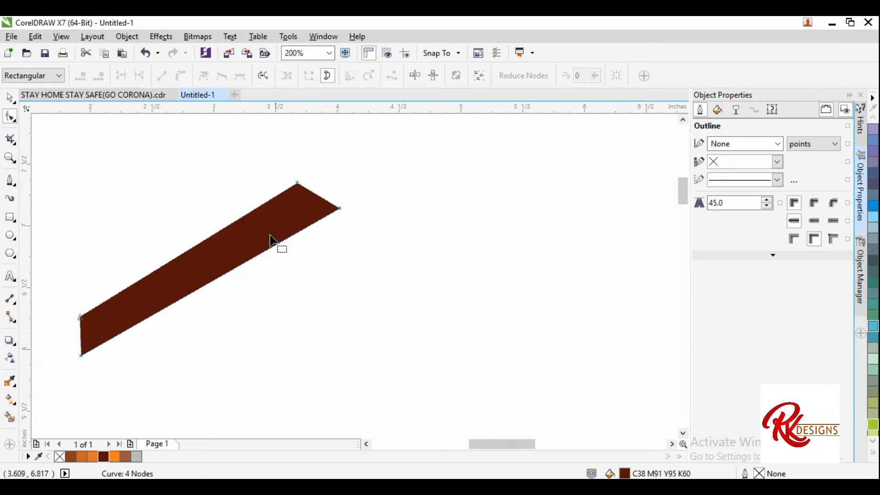
Step: Make a mirrored copy of the plank and position it as the opposite roof slope
scroll(280, 238, down, 2)
scroll(279, 222, up, 2)
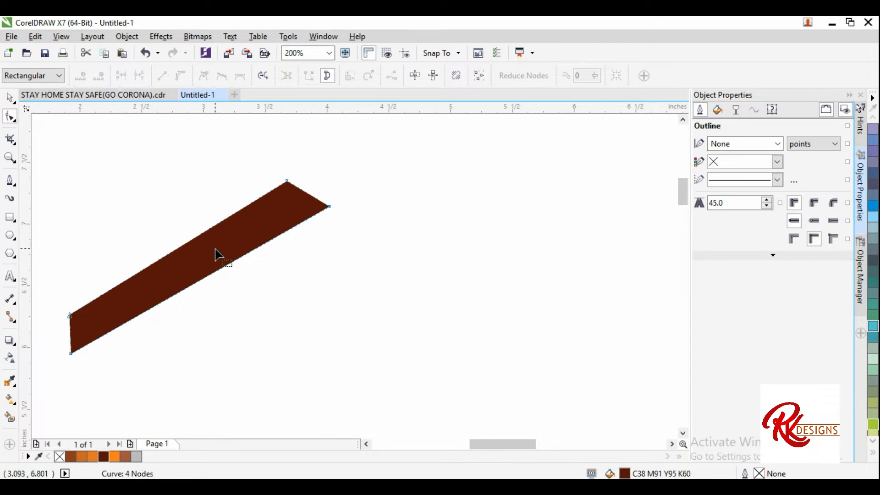
click(9, 98)
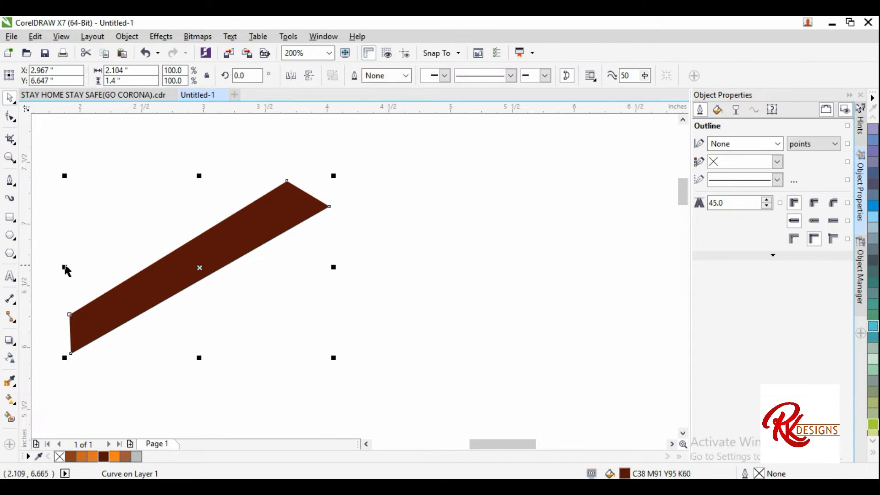
drag(64, 267, 378, 312)
drag(456, 259, 403, 290)
click(9, 117)
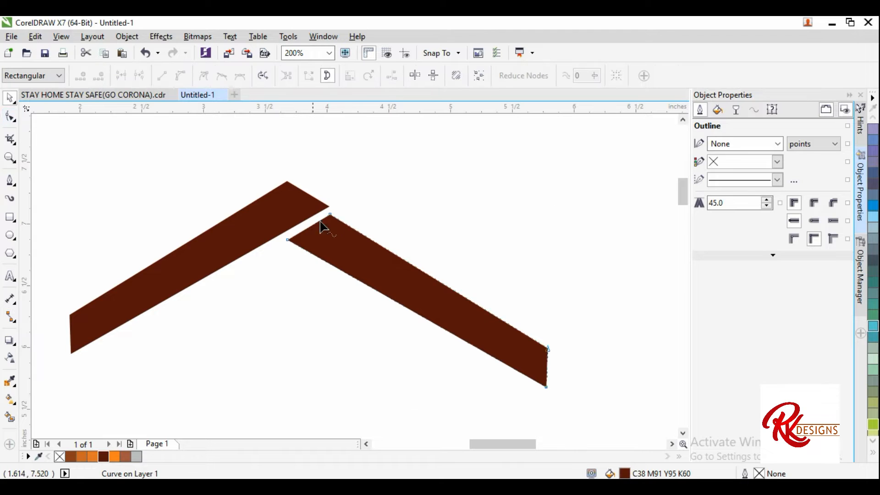
Step: Show the guidelines again
scroll(336, 210, down, 2)
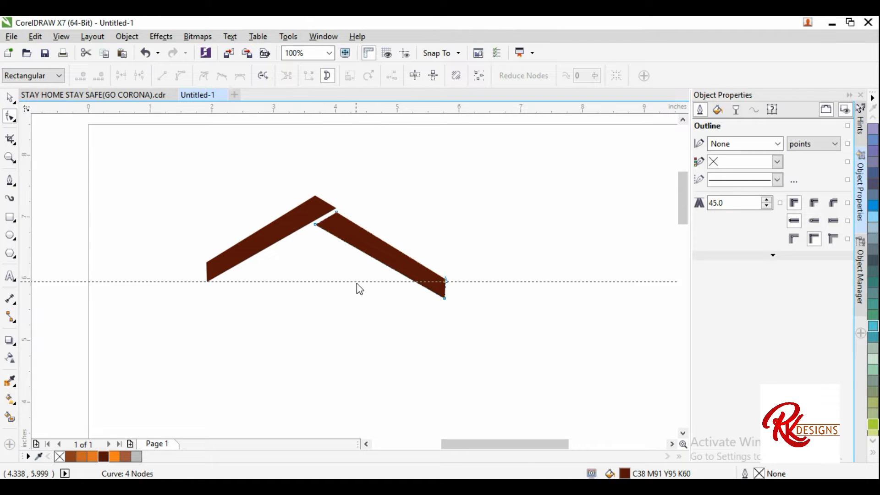
click(9, 99)
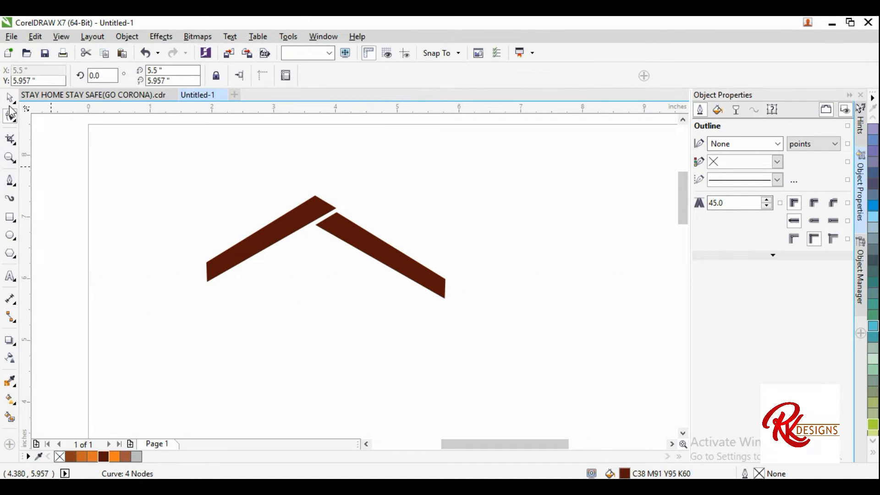
click(404, 55)
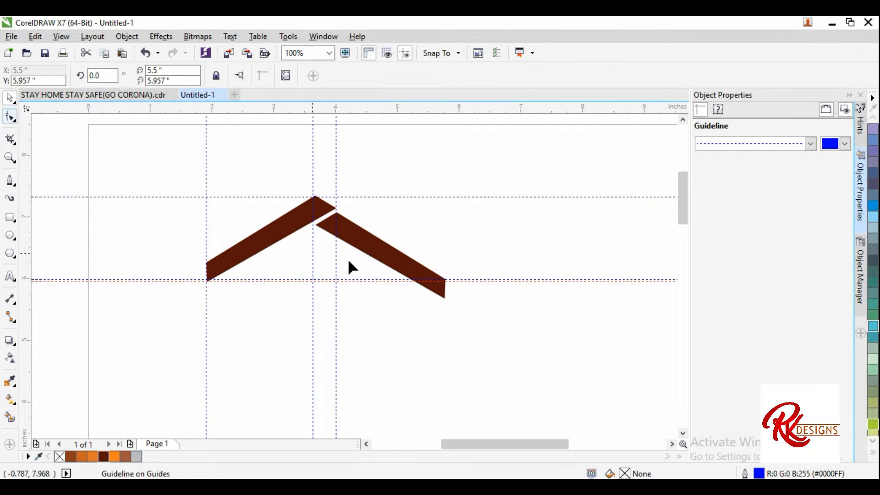
Step: Move the right slope's end nodes up onto the horizontal guidelines
scroll(431, 282, up, 2)
scroll(410, 268, down, 2)
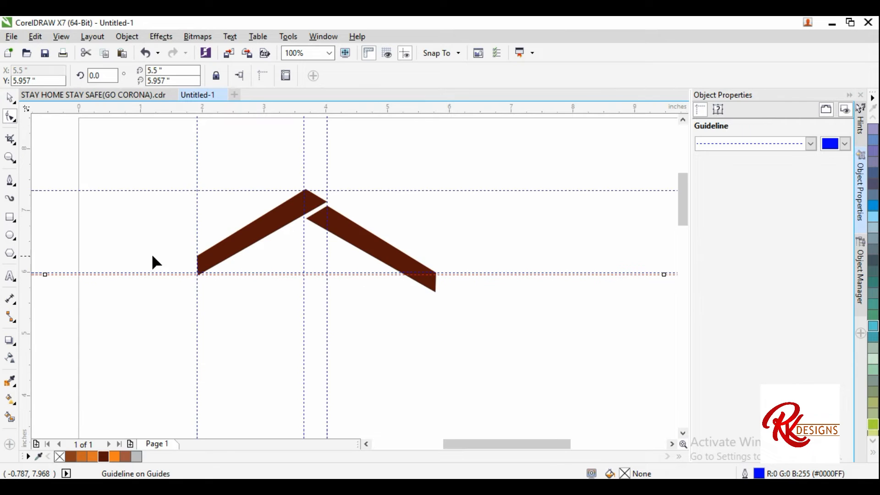
scroll(205, 302, up, 4)
scroll(165, 278, down, 2)
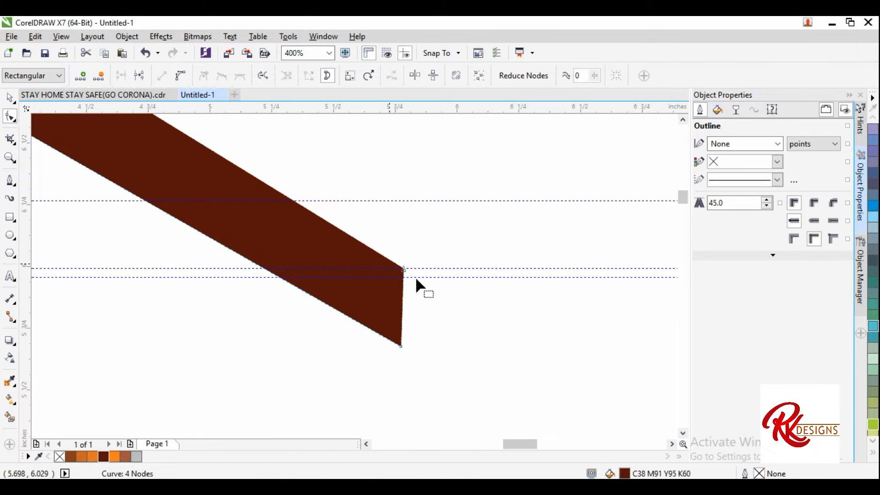
drag(403, 268, 403, 201)
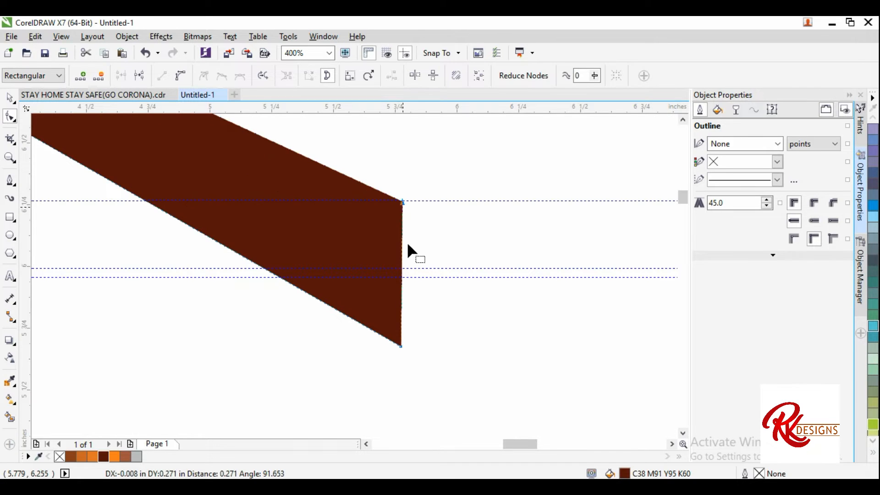
drag(402, 346, 404, 276)
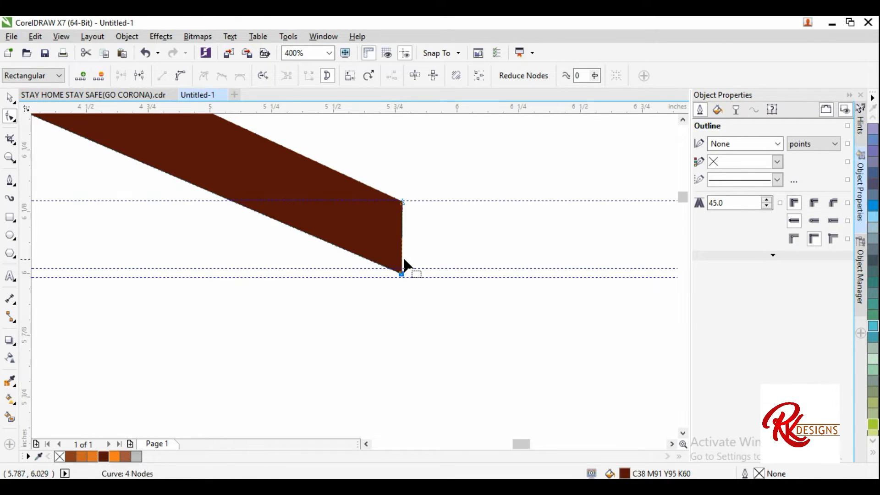
Step: Snap the right slope's corner nodes precisely onto the guideline at high zoom
scroll(405, 259, up, 3)
drag(382, 378, 393, 400)
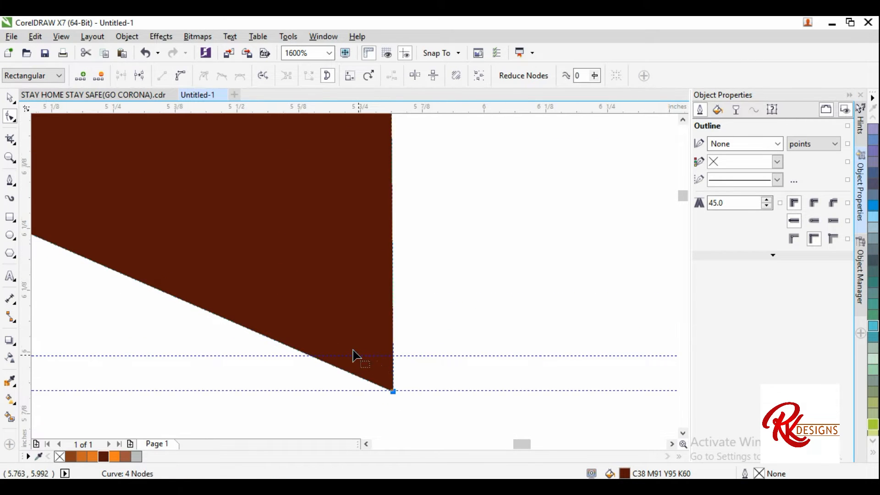
scroll(370, 297, down, 3)
scroll(364, 290, up, 2)
scroll(362, 282, up, 2)
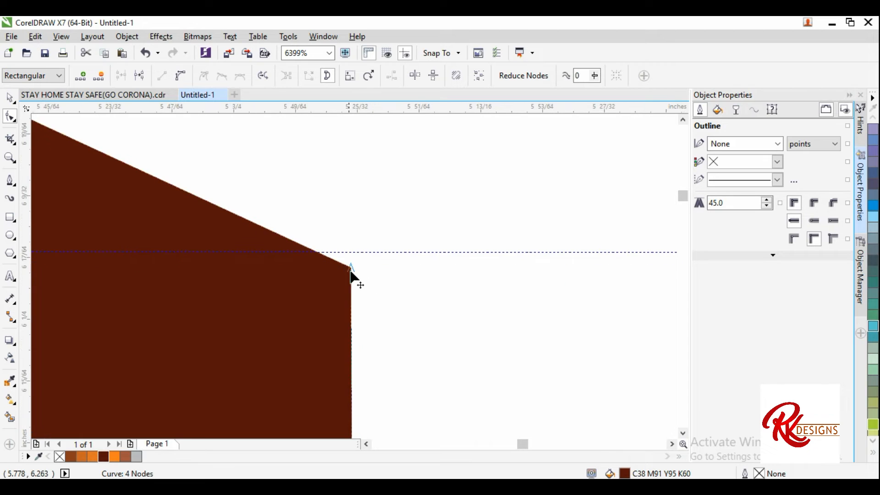
drag(350, 267, 360, 252)
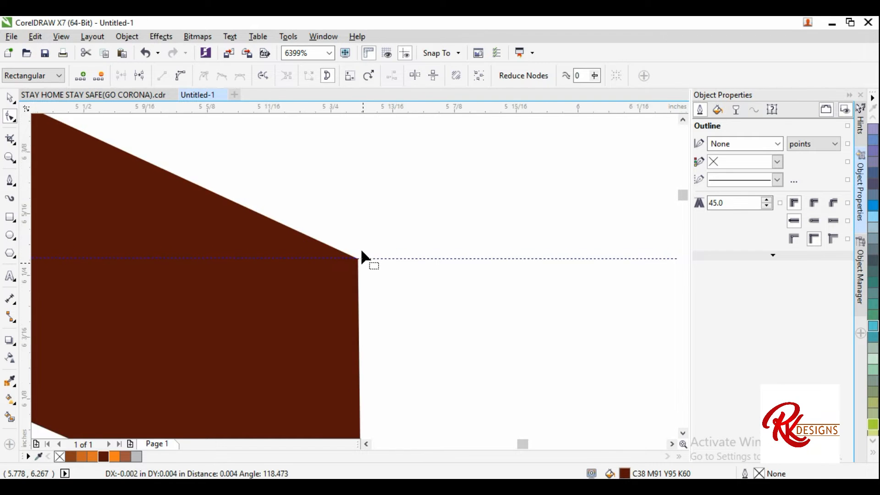
scroll(360, 251, down, 3)
scroll(232, 213, down, 3)
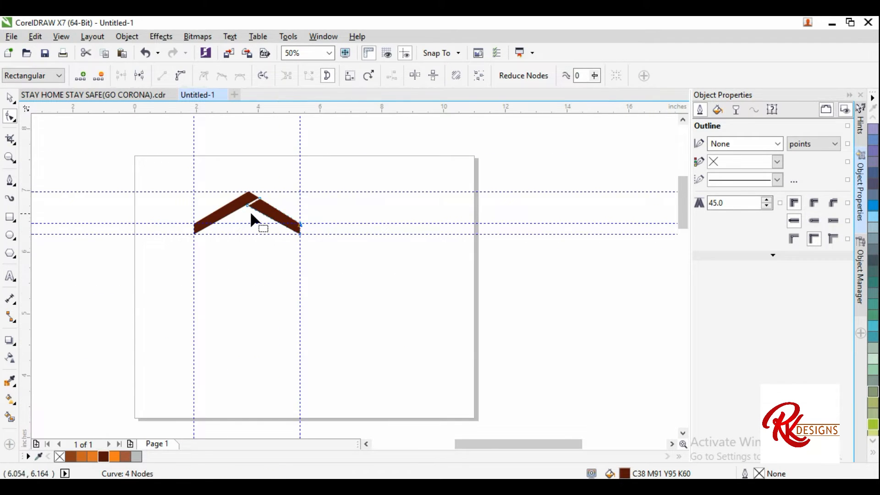
scroll(249, 211, up, 1)
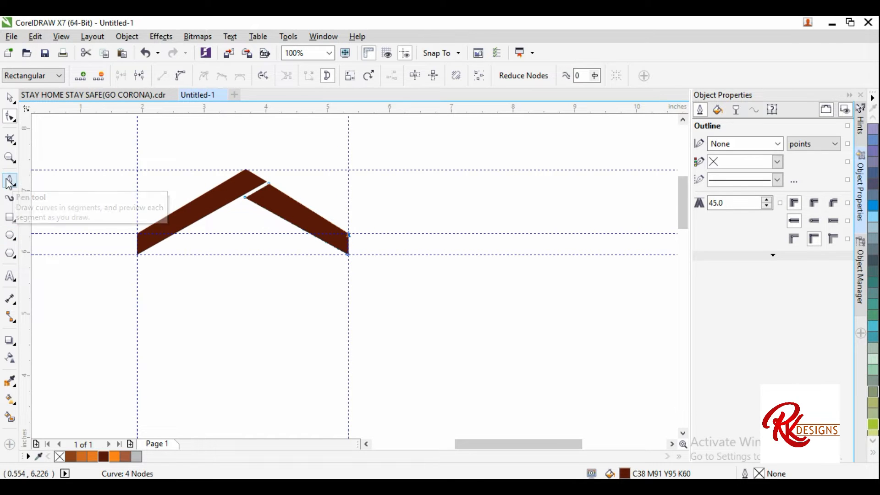
Step: Draw a small brick rectangle about 0.068 × 0.182 in with the Rectangle tool
click(10, 217)
scroll(90, 193, down, 2)
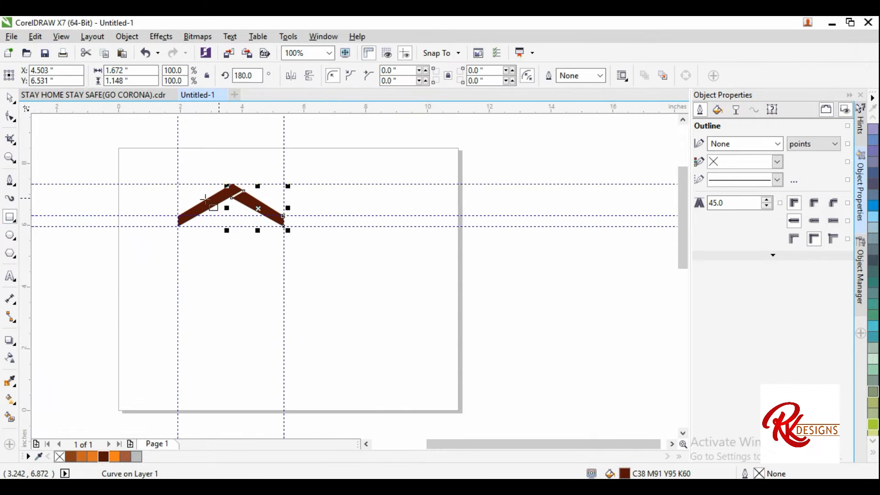
scroll(142, 183, up, 4)
click(152, 193)
drag(152, 193, 156, 190)
click(10, 98)
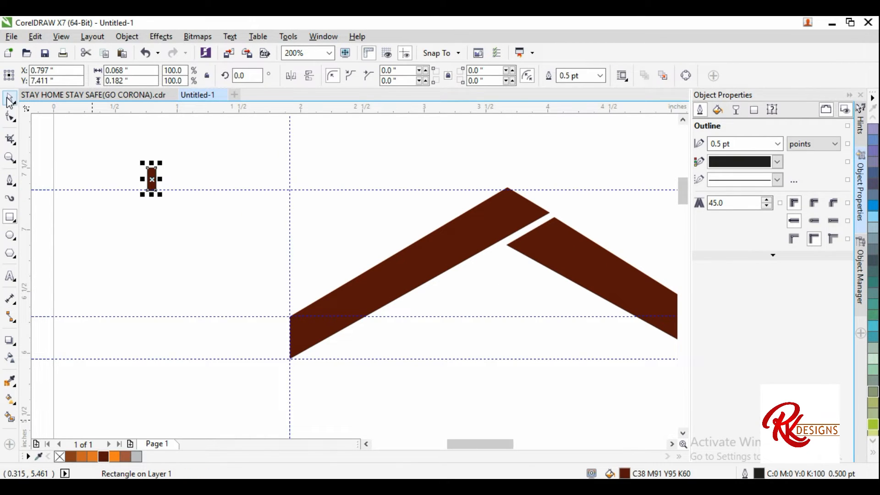
Step: Remove the brick's outline
scroll(120, 177, up, 1)
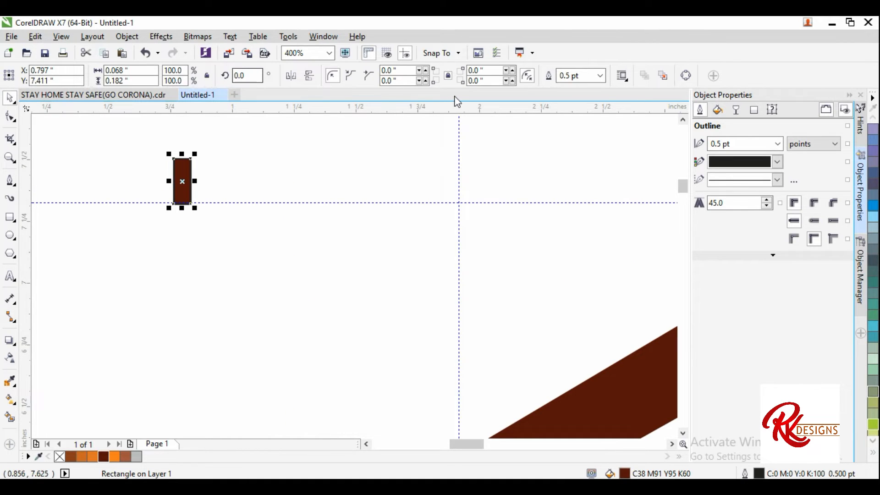
click(602, 77)
click(570, 87)
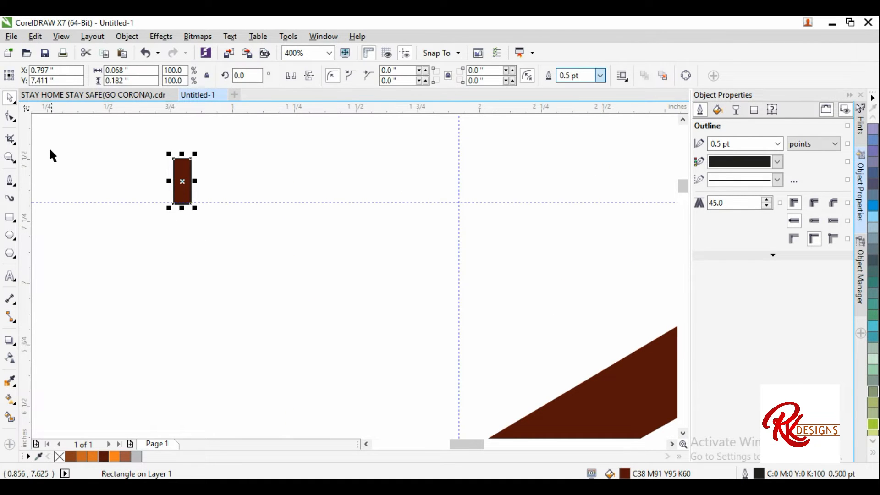
Step: Duplicate the brick twice, offsetting the copies into a staggered arrangement
drag(186, 174, 201, 195)
scroll(205, 215, up, 2)
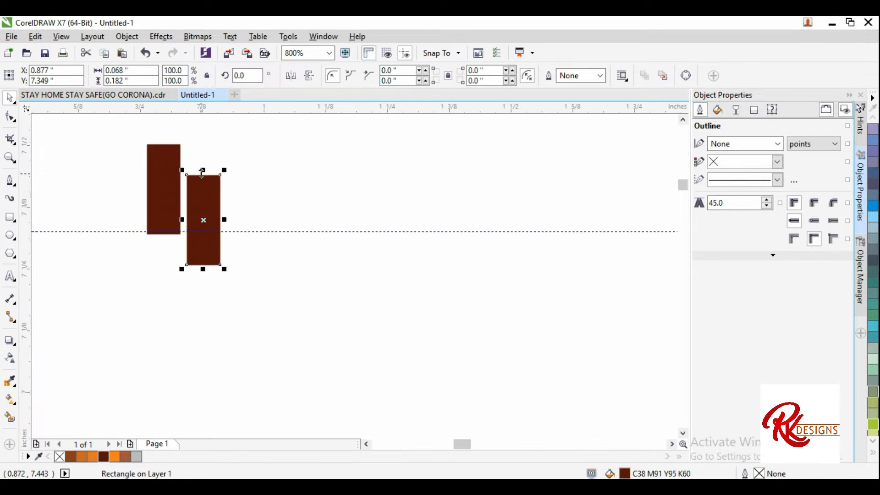
scroll(210, 245, down, 1)
drag(211, 243, 211, 143)
Step: Shrink the top brick copy to 50% of its height
scroll(211, 170, down, 2)
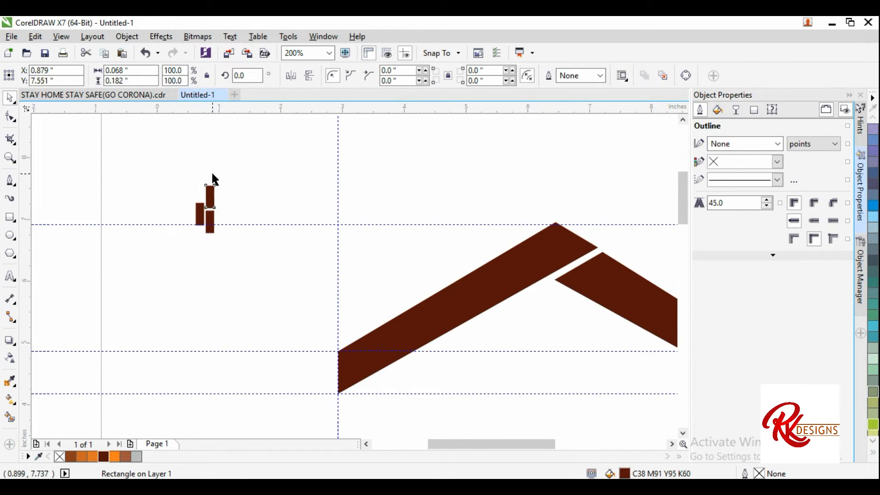
scroll(211, 174, up, 3)
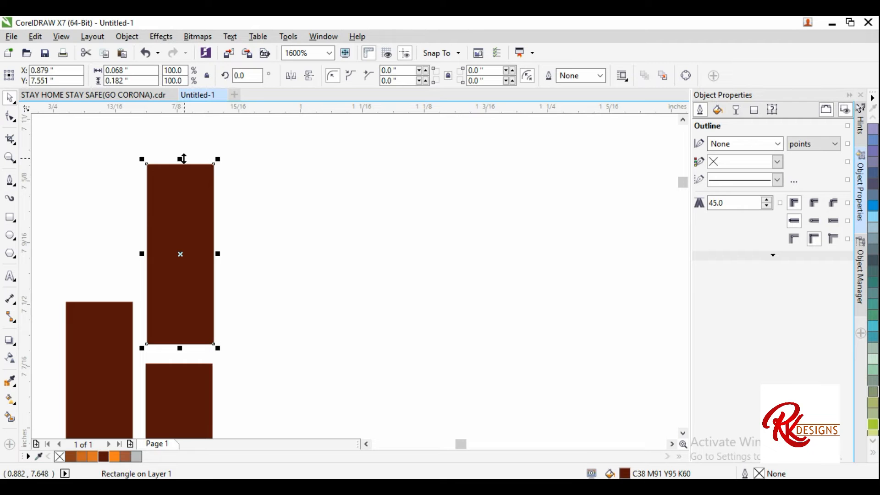
drag(183, 158, 181, 253)
scroll(289, 253, down, 2)
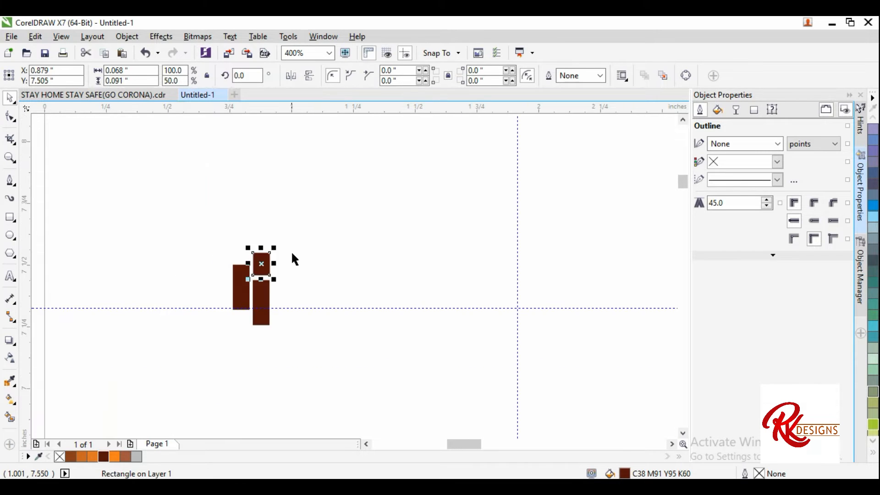
Step: Duplicate and arrange more bricks into three staggered columns forming the chimney
click(292, 254)
scroll(277, 261, up, 1)
scroll(268, 232, down, 1)
scroll(266, 239, up, 1)
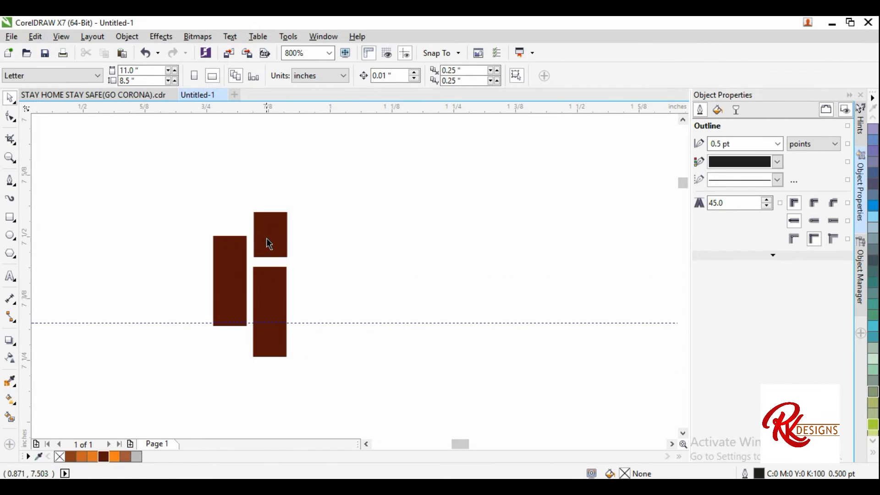
click(266, 239)
drag(227, 352, 228, 356)
drag(278, 310, 237, 180)
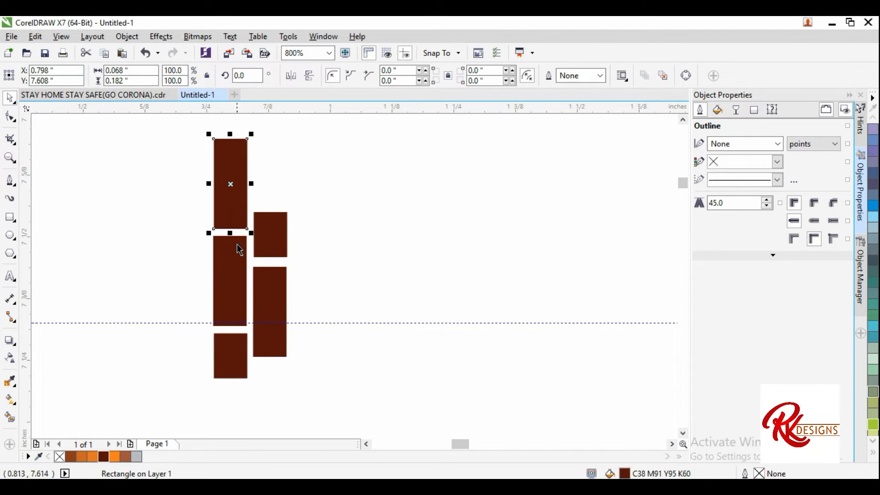
drag(266, 238, 191, 236)
drag(273, 303, 244, 302)
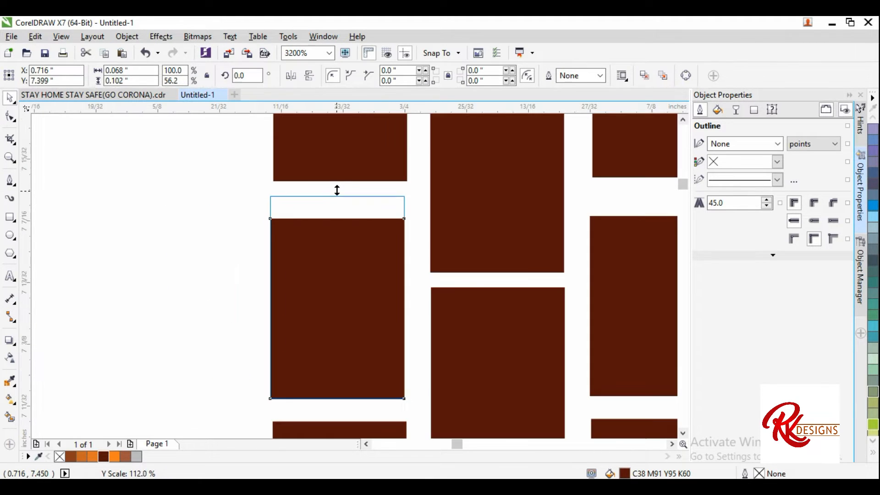
drag(337, 190, 338, 194)
scroll(285, 235, down, 1)
scroll(461, 227, up, 1)
click(474, 231)
drag(481, 221, 482, 204)
scroll(390, 226, down, 2)
click(467, 209)
scroll(337, 248, down, 1)
Step: Select all the chimney bricks and apply a linear gradient fill running from dark brown at the top to orange
drag(403, 343, 303, 148)
click(12, 401)
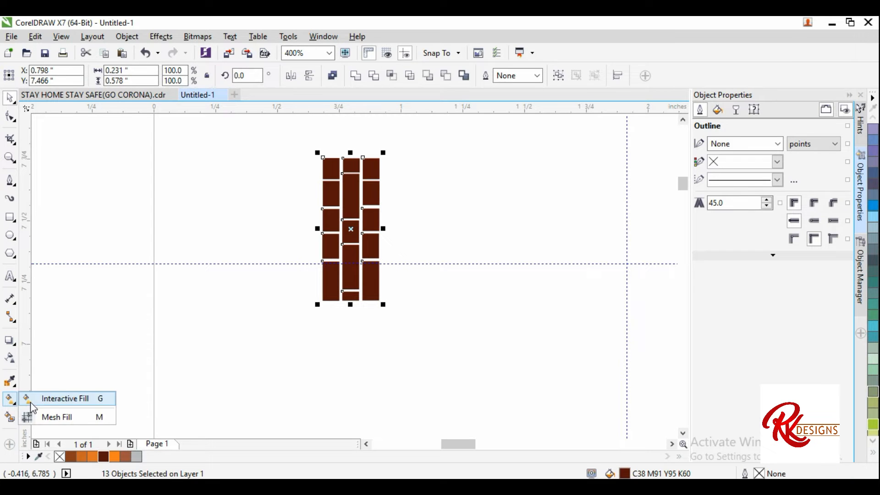
click(46, 397)
drag(350, 189, 350, 299)
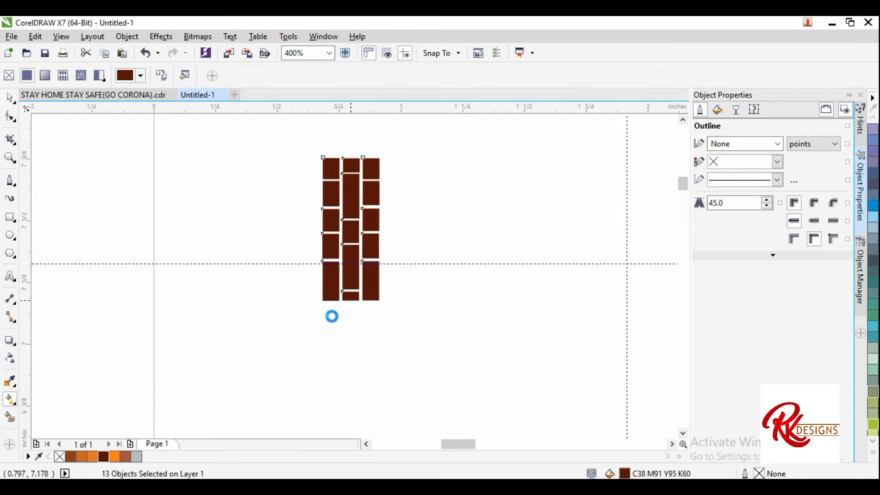
drag(330, 331, 351, 301)
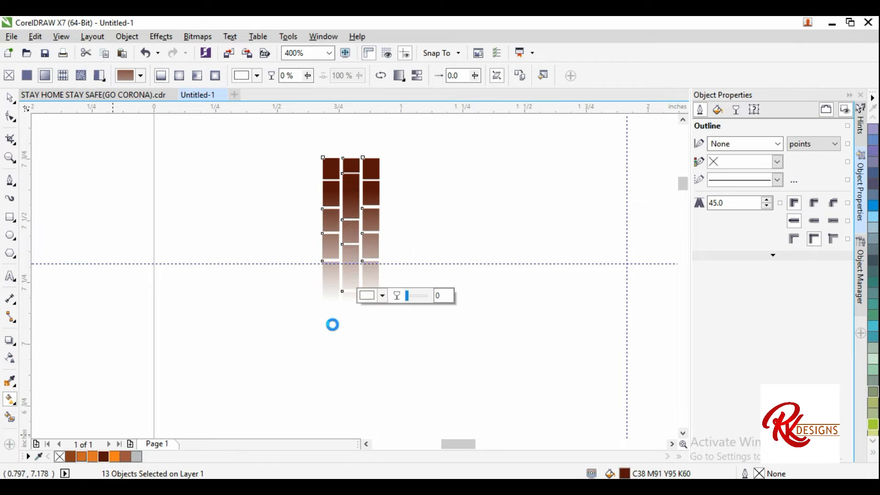
drag(92, 456, 352, 219)
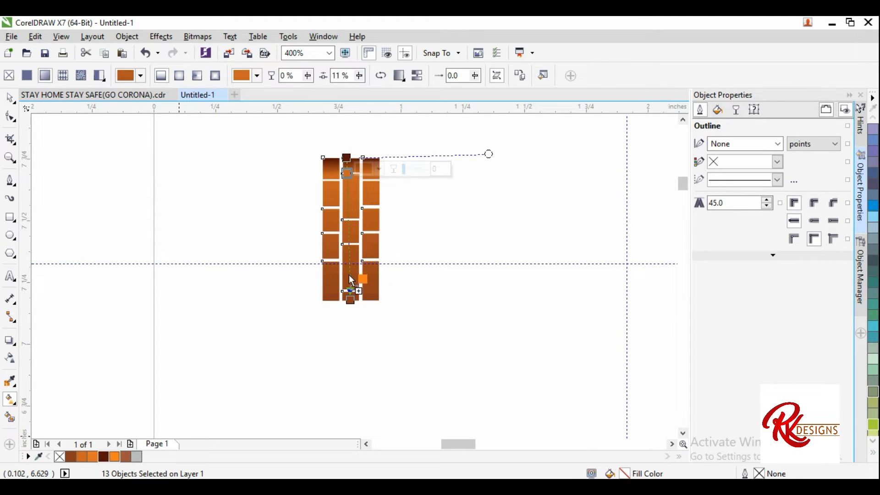
drag(349, 275, 349, 275)
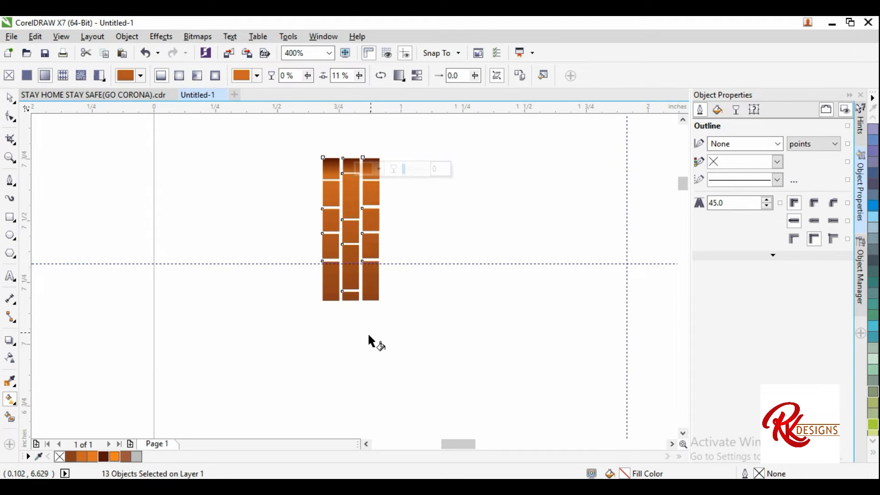
drag(74, 458, 346, 194)
drag(346, 155, 346, 157)
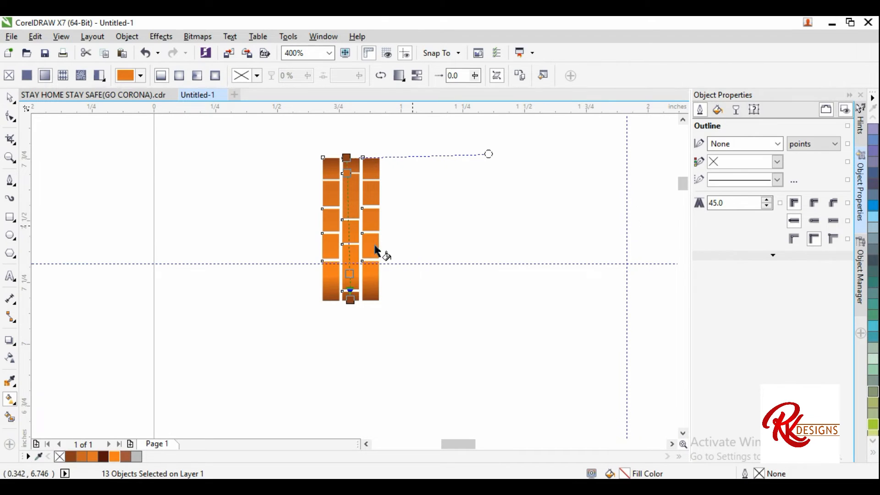
drag(352, 272, 352, 222)
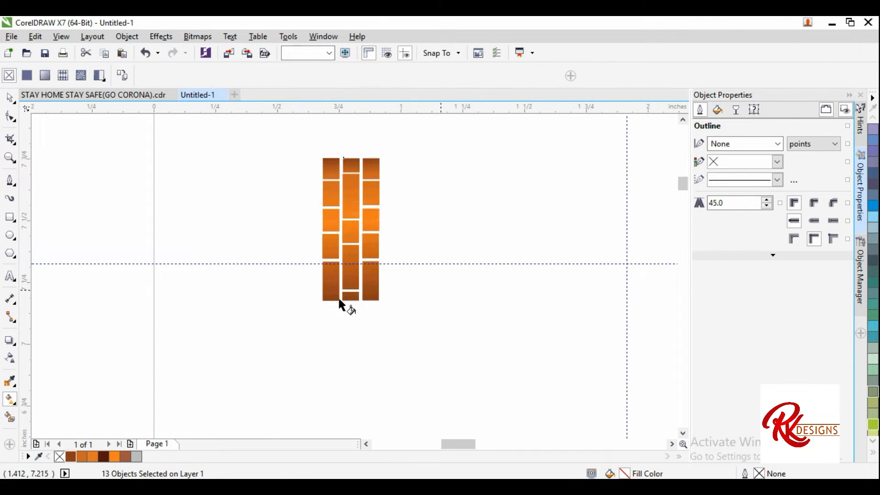
Step: Duplicate the gradient brick column repeatedly to build a large block of brick pattern beside the page
scroll(268, 210, down, 3)
click(10, 98)
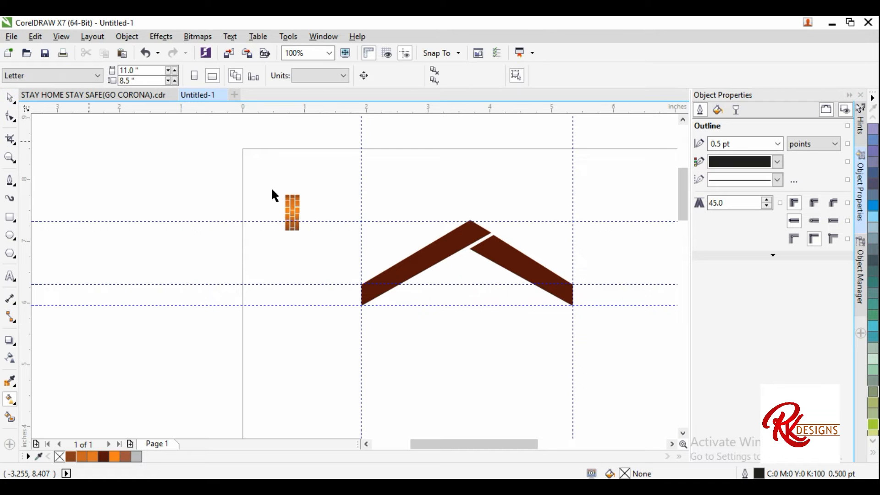
drag(268, 177, 328, 271)
scroll(305, 222, up, 2)
scroll(303, 222, up, 2)
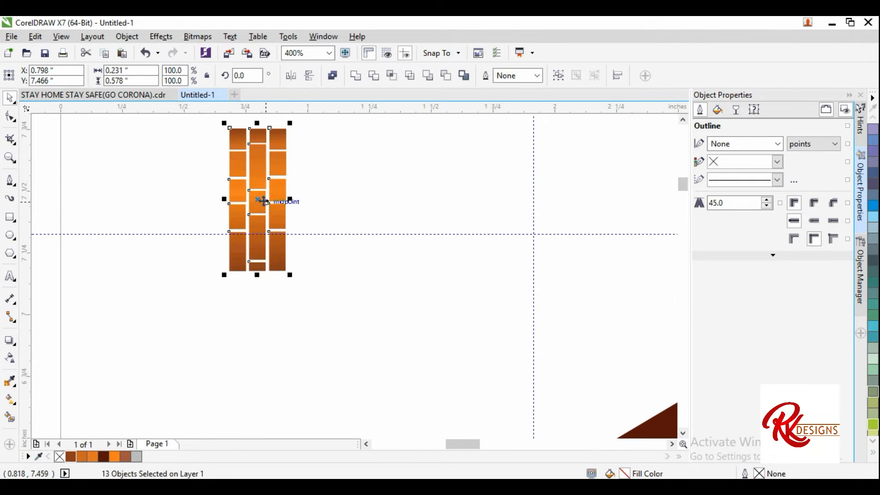
drag(256, 200, 311, 201)
scroll(284, 227, down, 4)
click(304, 231)
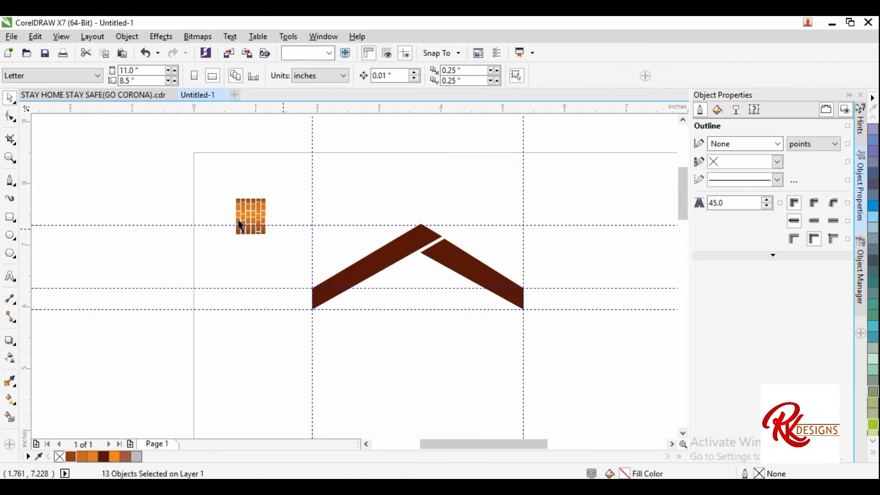
scroll(238, 218, up, 1)
drag(215, 161, 341, 288)
drag(292, 233, 350, 222)
key(Escape)
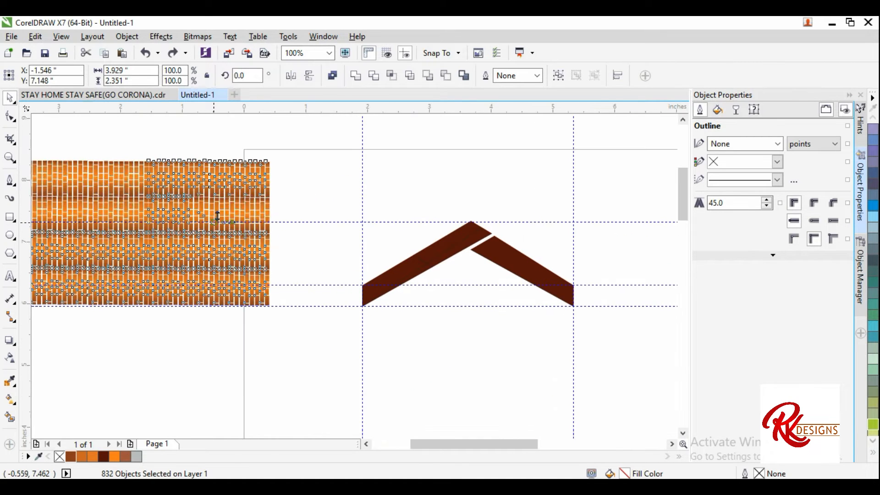
Step: PowerClip the brick pattern inside the left roof slope
right_click(212, 177)
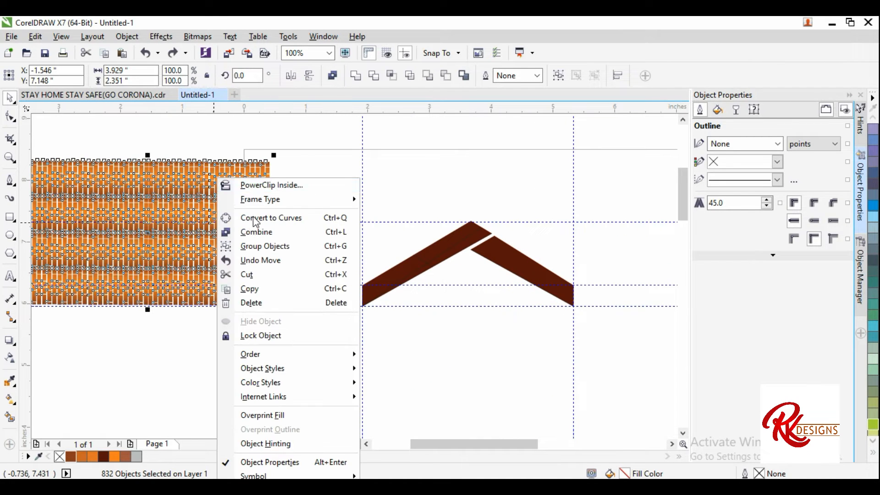
click(276, 181)
click(412, 266)
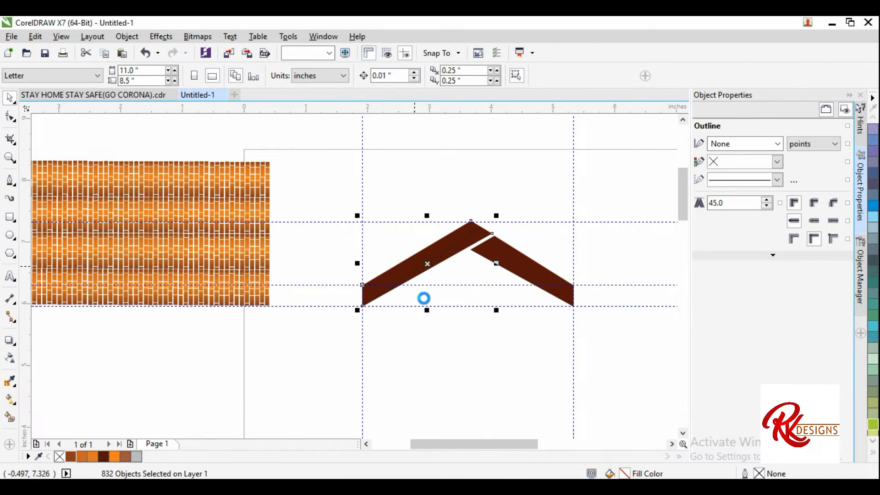
Step: Zoom in to inspect the brick-filled left roof slope and the plain right slope
click(248, 224)
scroll(249, 224, down, 1)
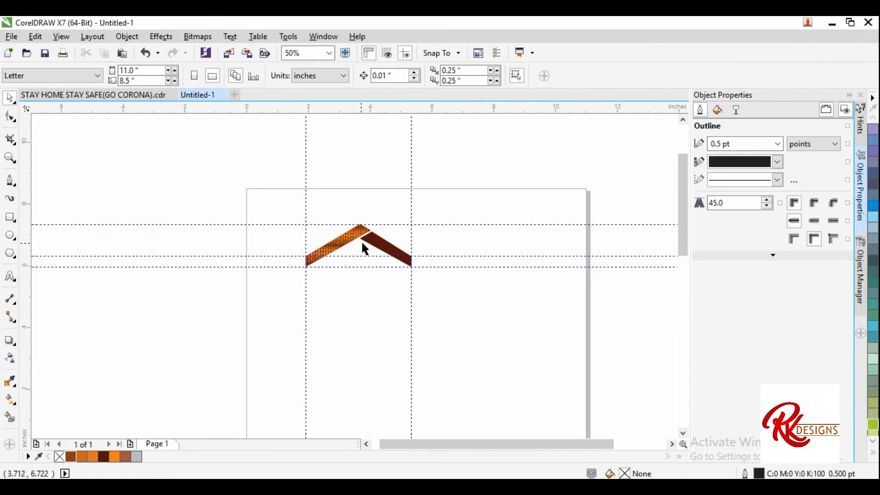
scroll(367, 229, up, 2)
click(385, 214)
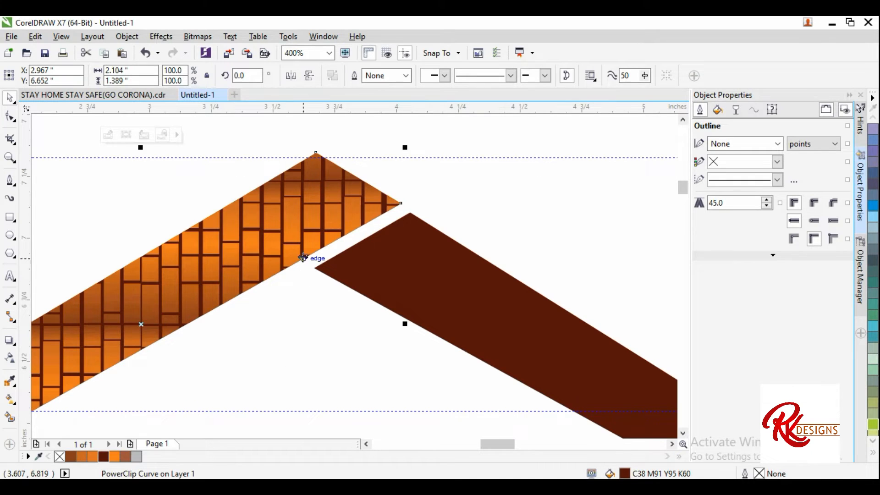
scroll(303, 258, down, 1)
click(388, 283)
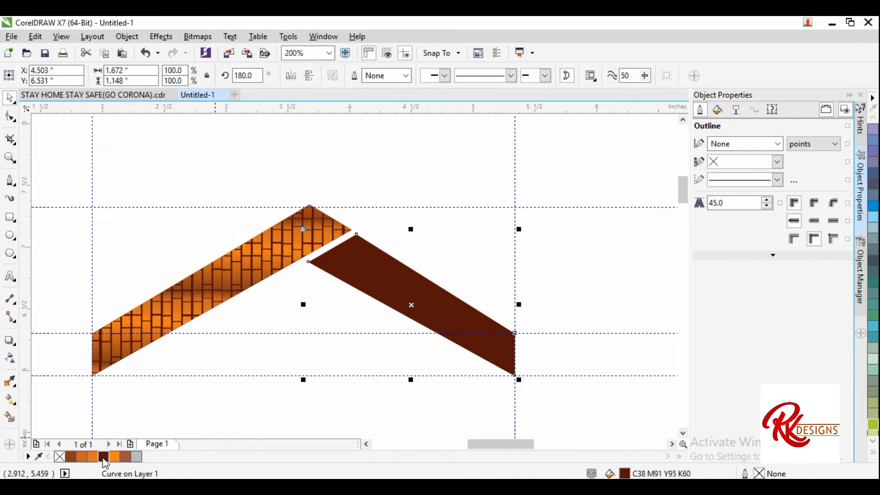
scroll(427, 199, down, 1)
click(417, 258)
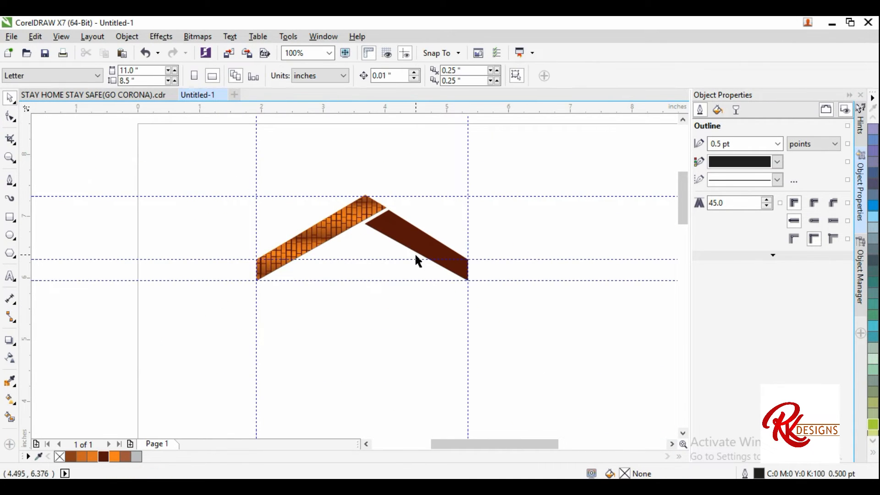
Step: Draw a closed triangular shape below the roof with the Pen tool
click(10, 181)
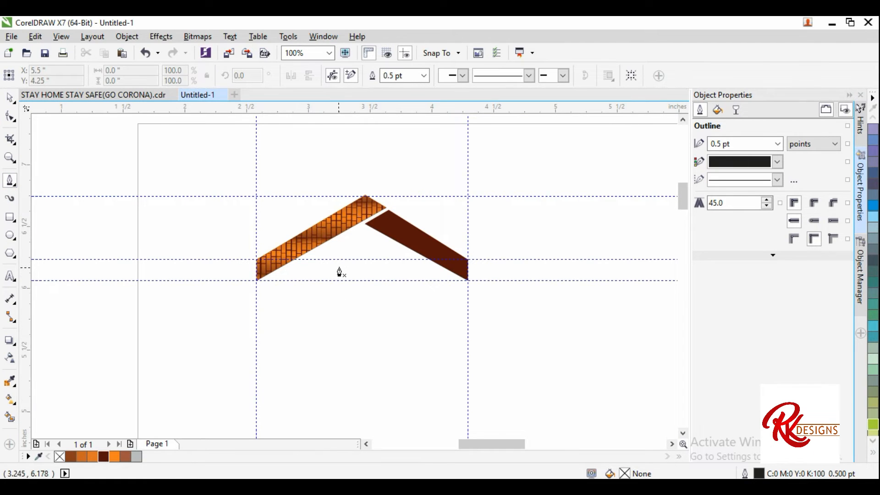
scroll(338, 268, up, 1)
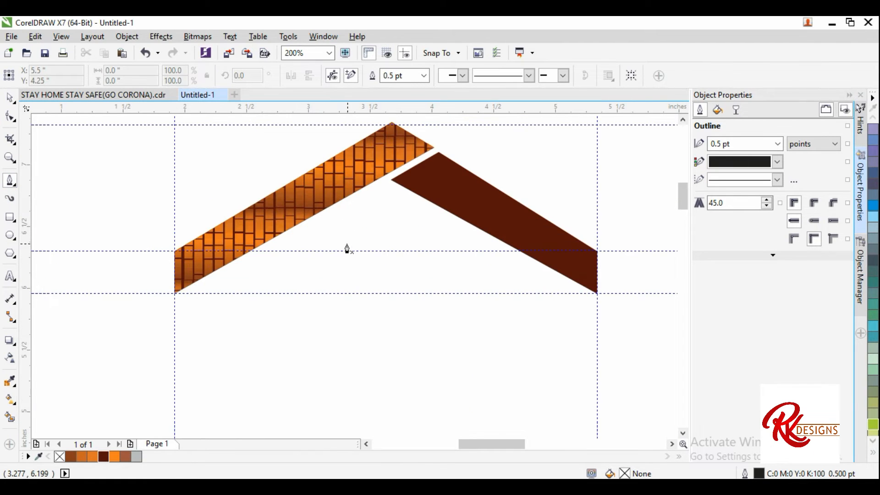
click(374, 303)
click(332, 414)
click(345, 235)
Step: Convert the triangle's left and lower right segments to curves and bend them outward and inward
click(10, 117)
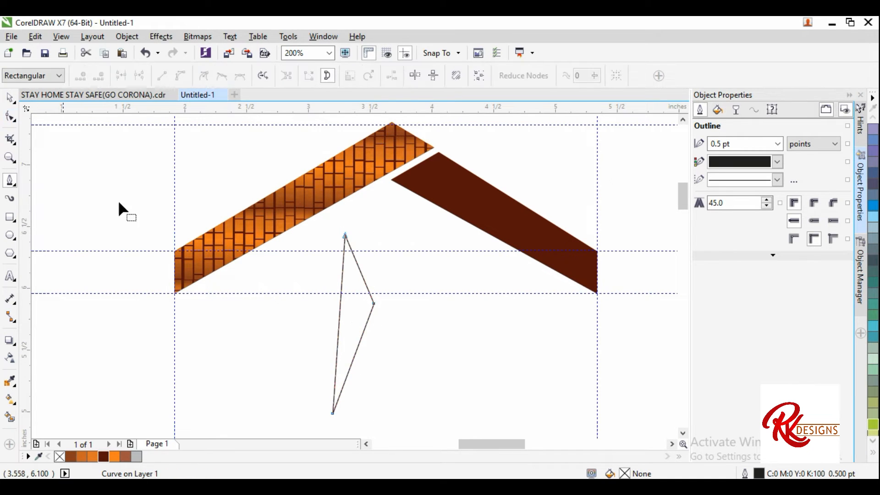
click(338, 326)
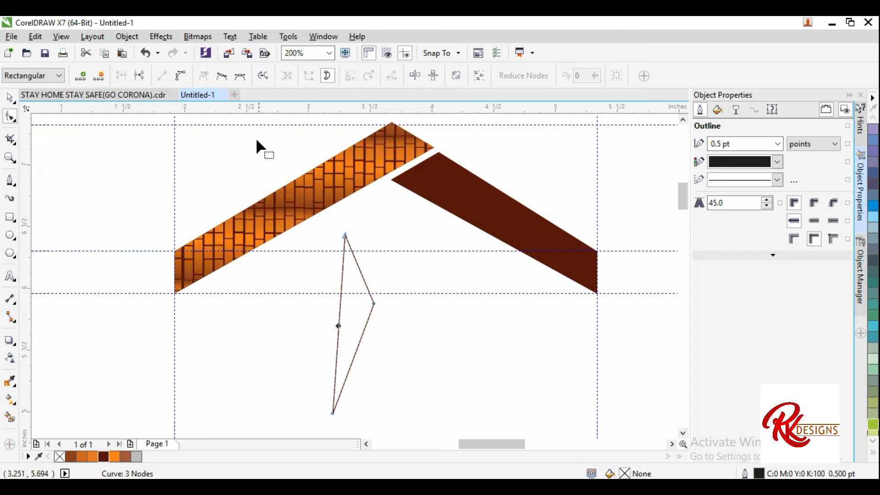
click(180, 78)
drag(337, 330, 293, 326)
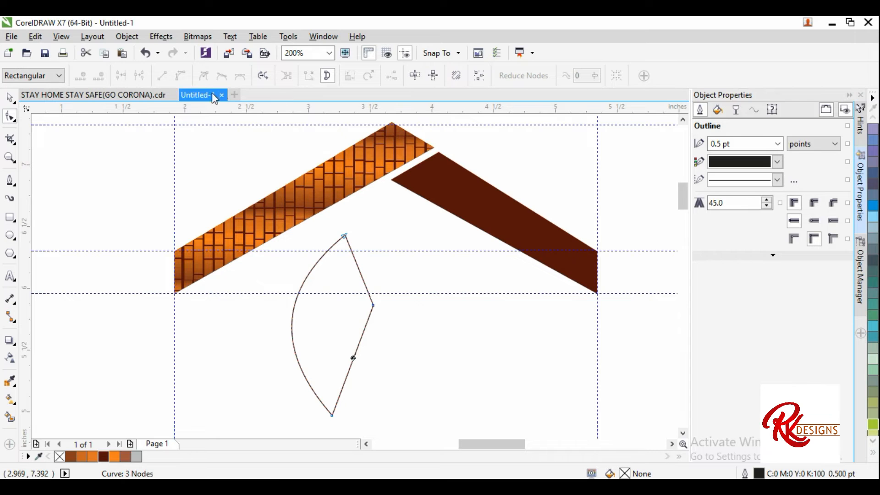
click(353, 358)
click(181, 76)
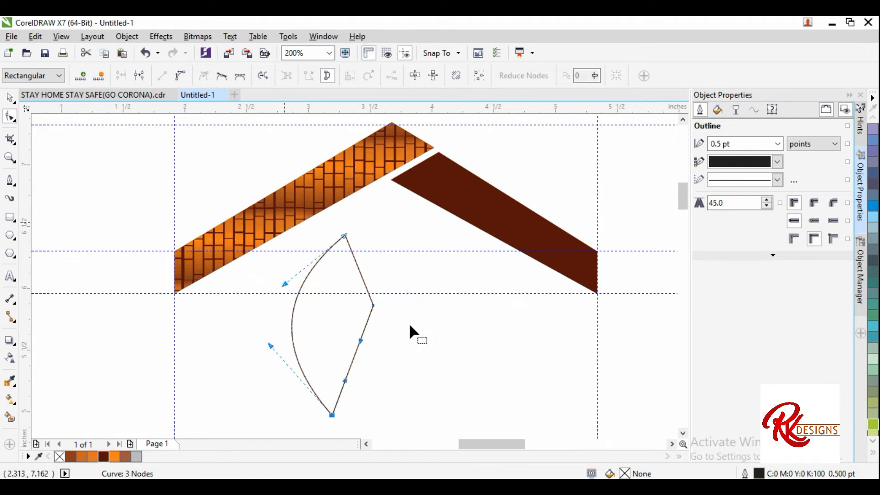
drag(353, 357, 340, 344)
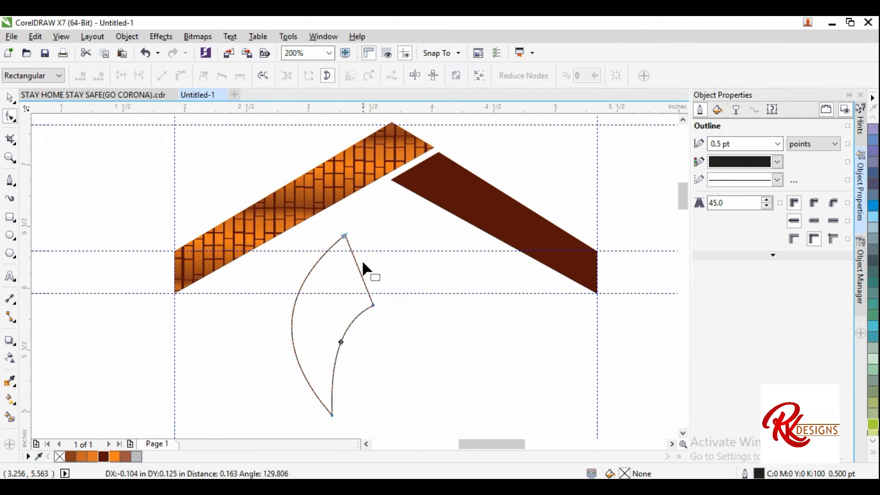
Step: Curve the upper right segment, refine the node handles into a body shape, and fill it orange
click(357, 266)
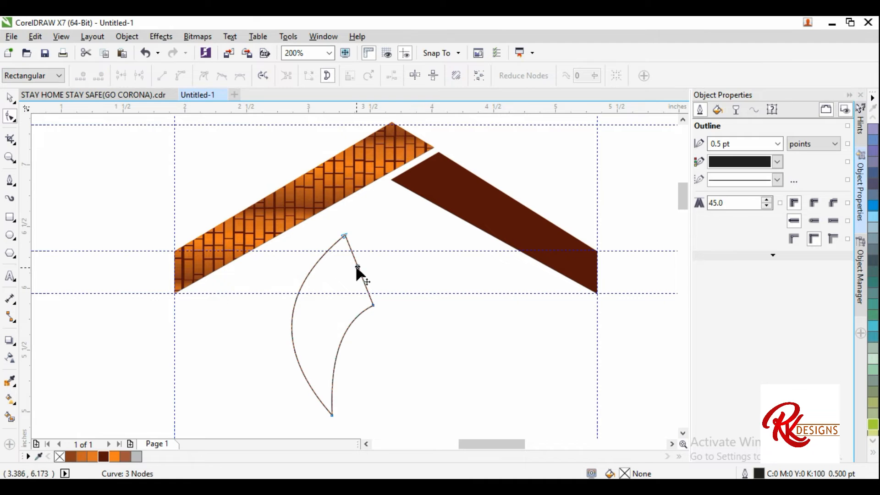
click(183, 76)
drag(359, 271, 348, 280)
scroll(340, 277, down, 1)
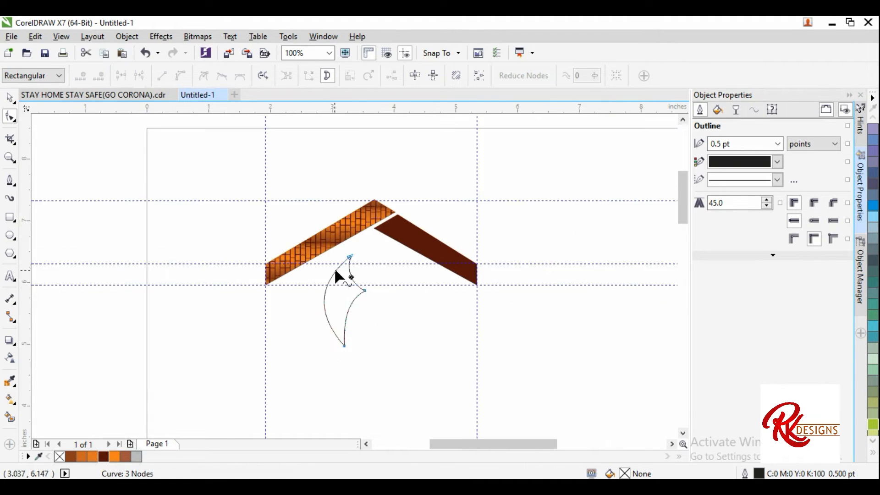
scroll(340, 275, up, 2)
drag(397, 303, 379, 315)
scroll(379, 316, down, 2)
scroll(377, 320, up, 1)
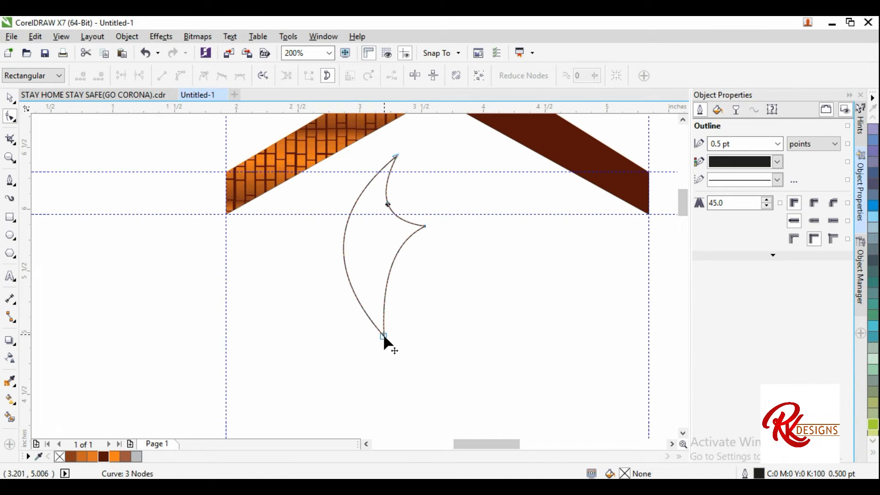
click(383, 328)
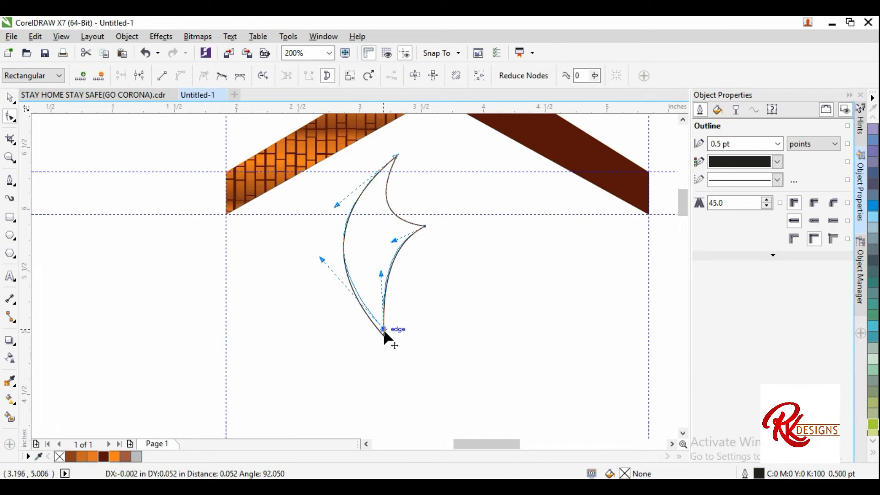
click(114, 457)
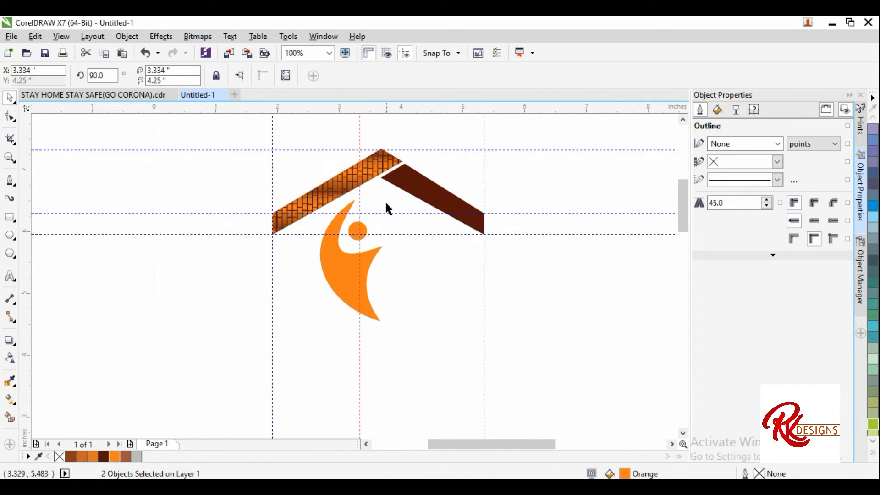
Step: Rotate the orange figure slightly
click(360, 263)
click(356, 258)
click(356, 258)
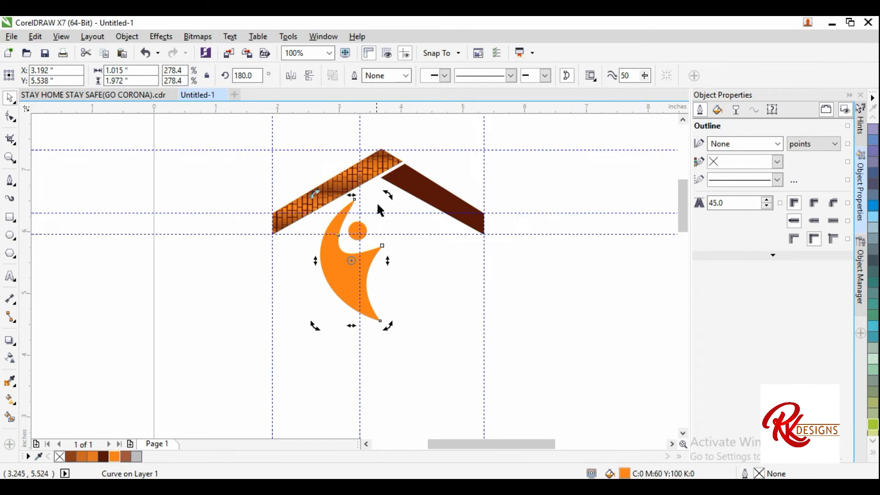
drag(391, 196, 397, 206)
click(407, 266)
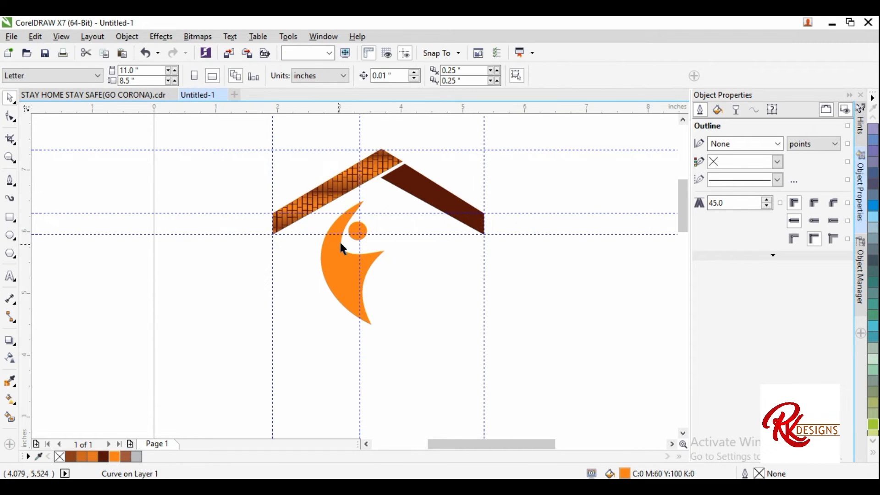
Step: Select the orange figure with its head and place a mirrored duplicate to its right
scroll(340, 242, up, 1)
drag(344, 278, 338, 270)
click(381, 226)
scroll(379, 223, up, 1)
click(359, 216)
scroll(360, 216, down, 1)
scroll(386, 227, down, 1)
drag(411, 327, 311, 171)
drag(315, 232, 410, 253)
right_click(410, 254)
drag(452, 164, 449, 174)
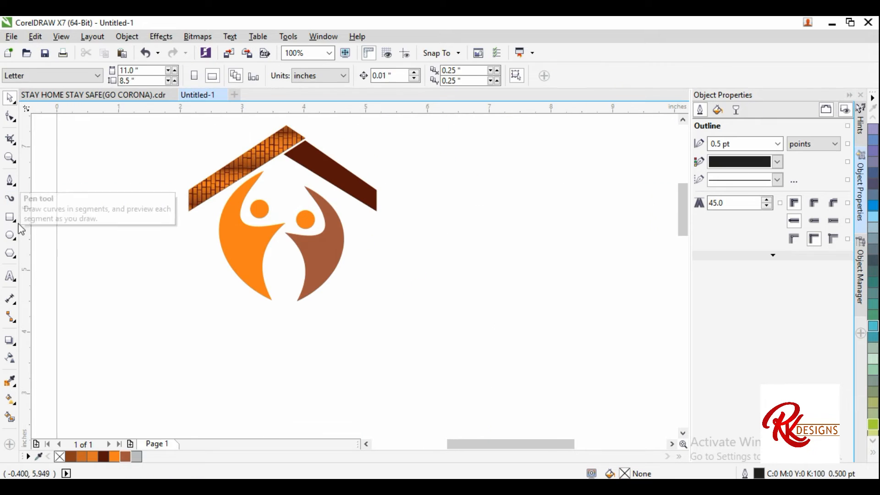
Step: Draw a tall narrow rectangle under the left end of the roof and fill it dark brown
click(11, 217)
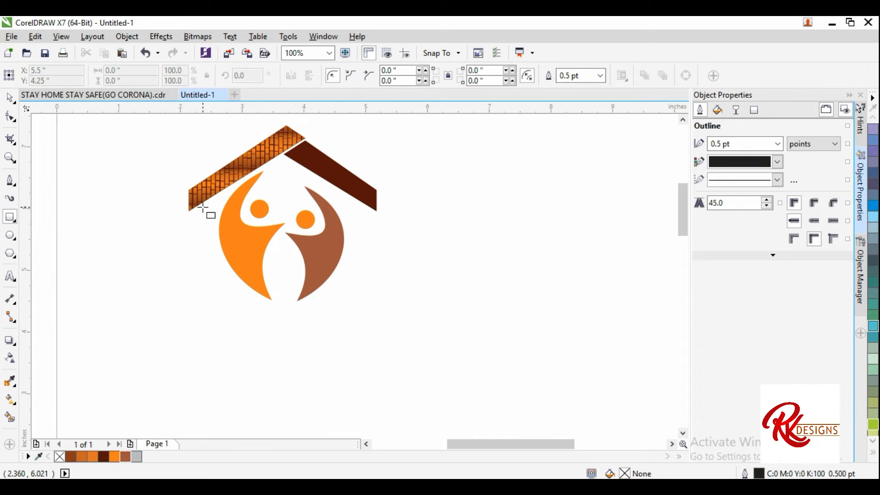
drag(204, 209, 210, 316)
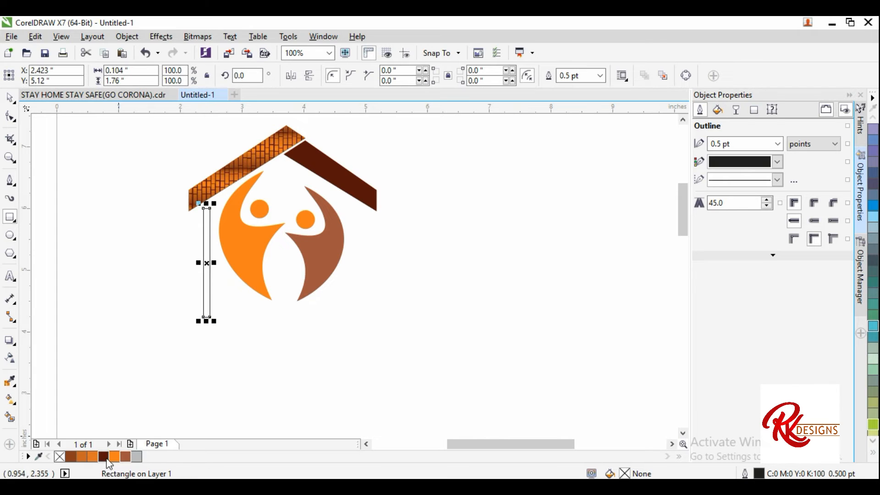
click(103, 457)
Step: Remove the rectangle's outline
scroll(220, 270, up, 2)
drag(186, 249, 180, 248)
key(Escape)
click(600, 77)
click(573, 88)
scroll(295, 260, down, 1)
Step: Convert the narrow rectangle to curves
click(8, 118)
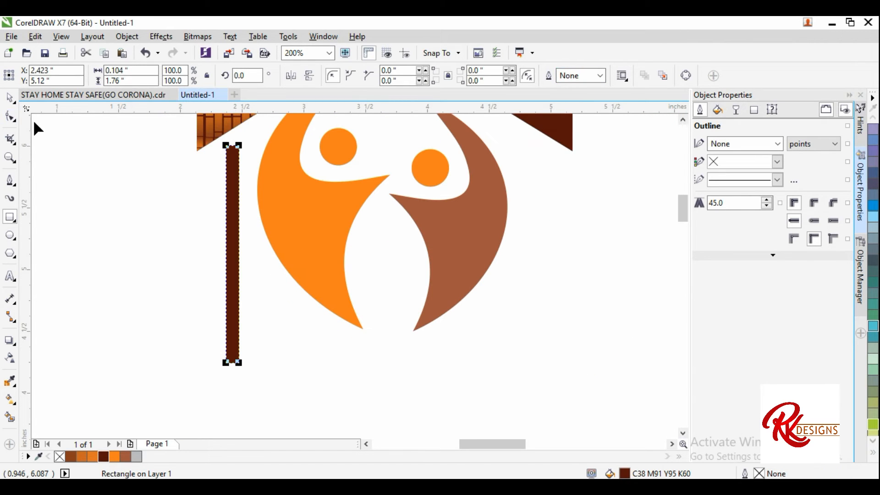
right_click(237, 196)
click(290, 171)
scroll(241, 144, up, 1)
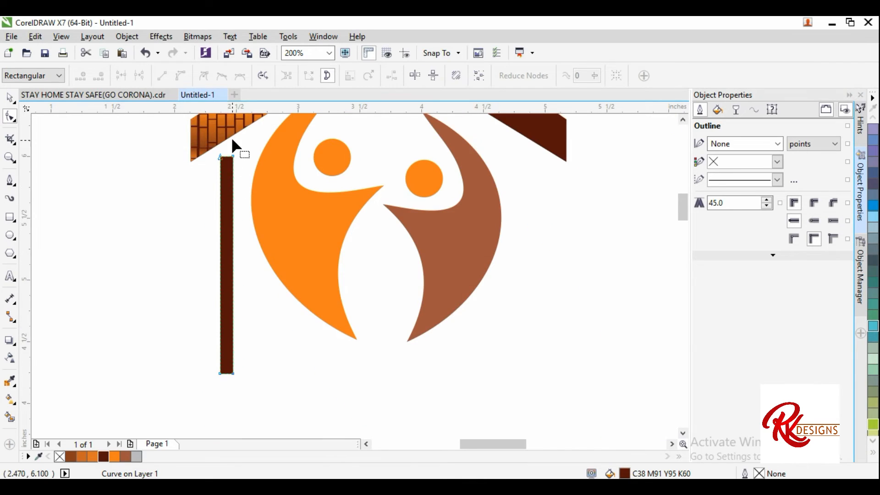
Step: Reshape the top of the narrow rectangle so its upper edge follows the roof's slope
scroll(232, 139, up, 2)
drag(235, 207, 235, 174)
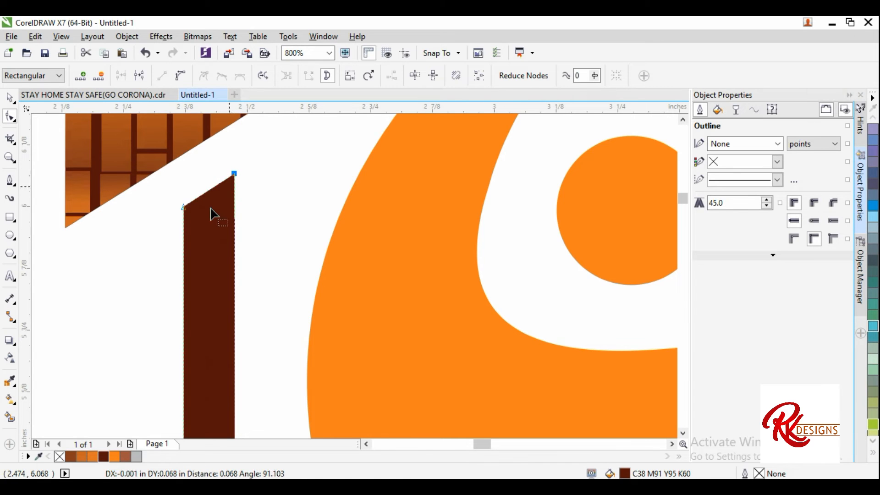
drag(184, 207, 186, 197)
drag(234, 175, 234, 165)
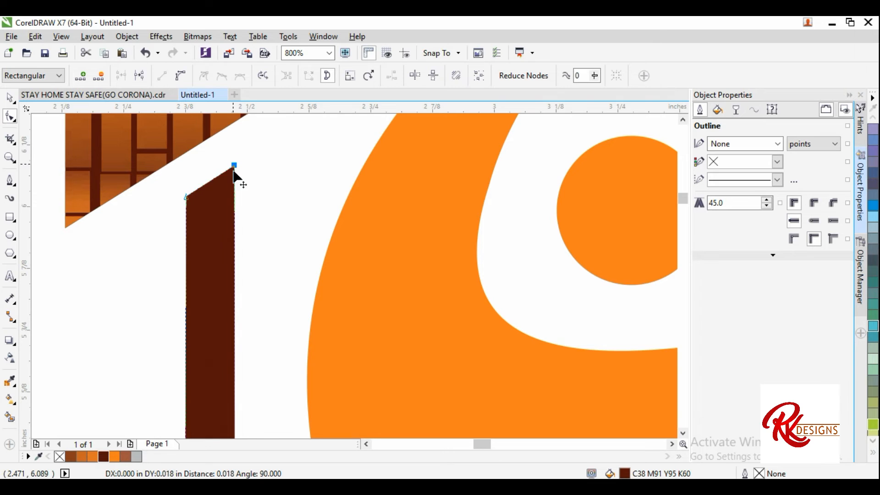
scroll(184, 178, down, 2)
click(9, 97)
scroll(502, 129, down, 1)
click(344, 292)
scroll(320, 284, down, 1)
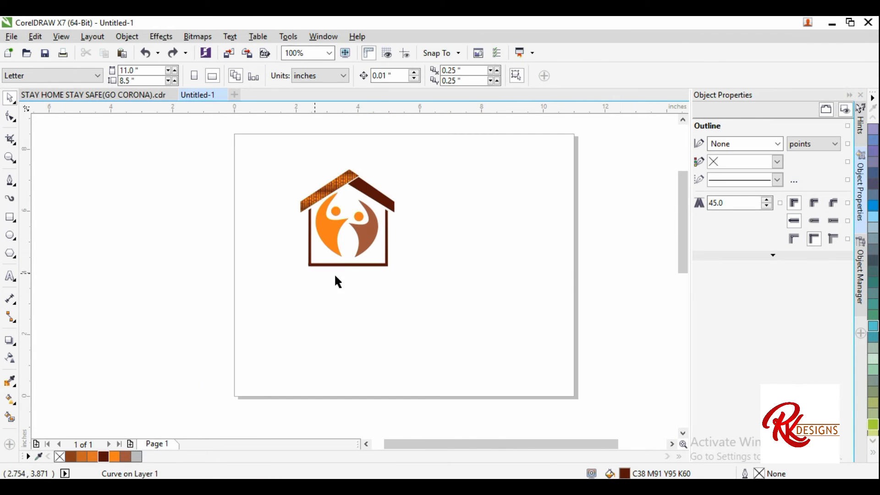
Step: Adjust a node on the bottom edge of the house frame with the Shape tool
click(349, 270)
scroll(350, 262, up, 3)
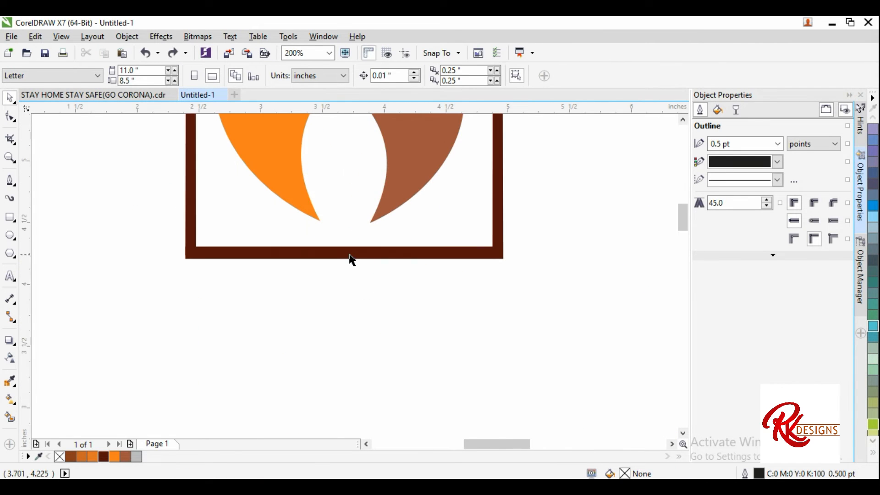
click(9, 117)
scroll(333, 248, up, 2)
mouse_move(377, 280)
mouse_down()
mouse_move(383, 295)
mouse_move(385, 282)
mouse_up()
scroll(385, 282, down, 2)
scroll(406, 285, up, 1)
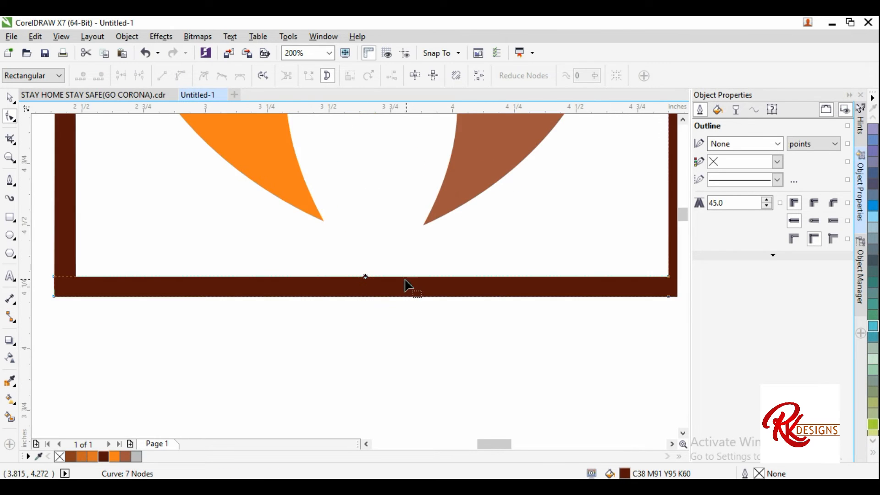
scroll(314, 275, down, 1)
scroll(347, 289, down, 1)
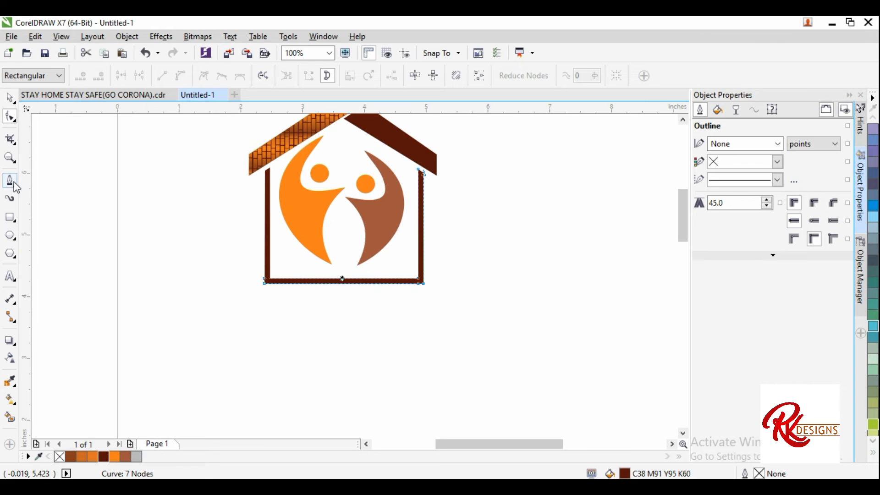
Step: Draw a tall narrow triangle beside the house's left wall with the Bezier tool as a grass blade
click(10, 181)
scroll(290, 270, up, 2)
click(143, 329)
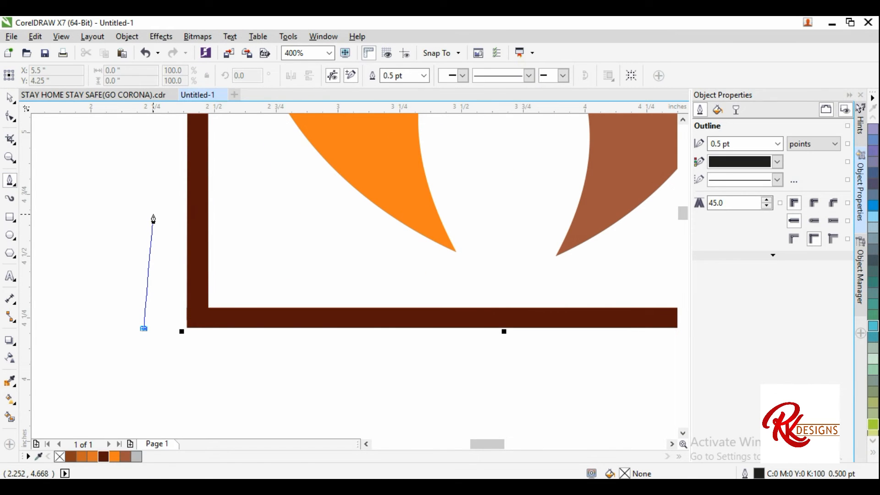
click(152, 154)
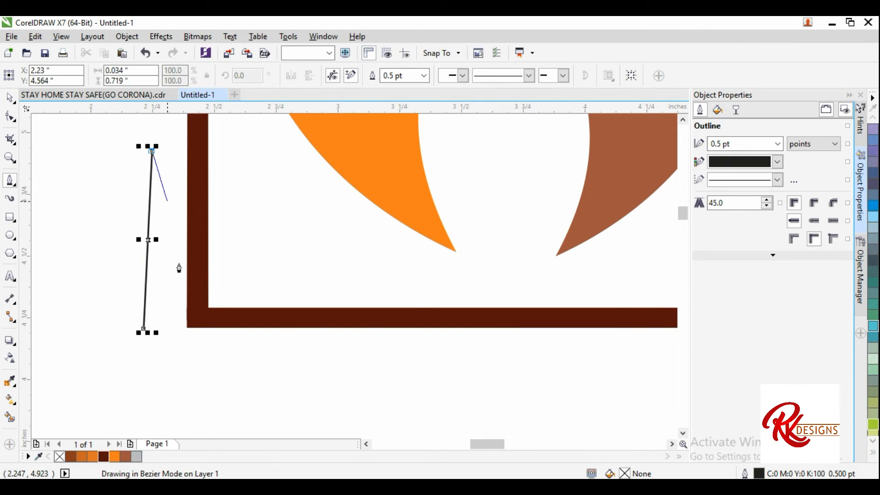
click(175, 329)
click(144, 328)
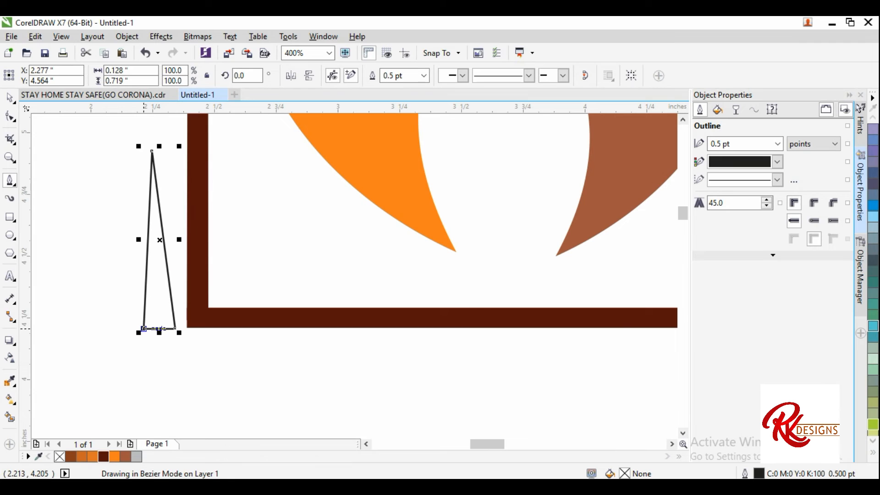
click(10, 117)
click(146, 255)
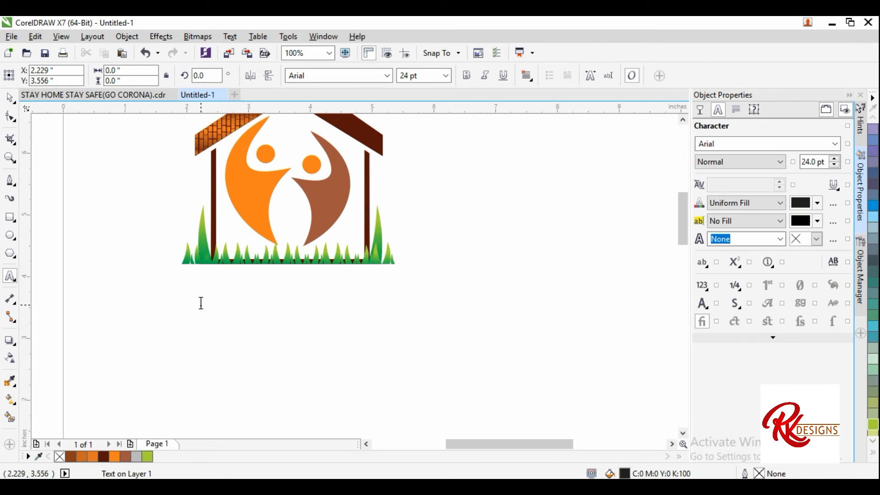
Step: Add the text 'Stay Home Stay Safe' below the house
click(200, 302)
text(Stay Home Stay Safe)
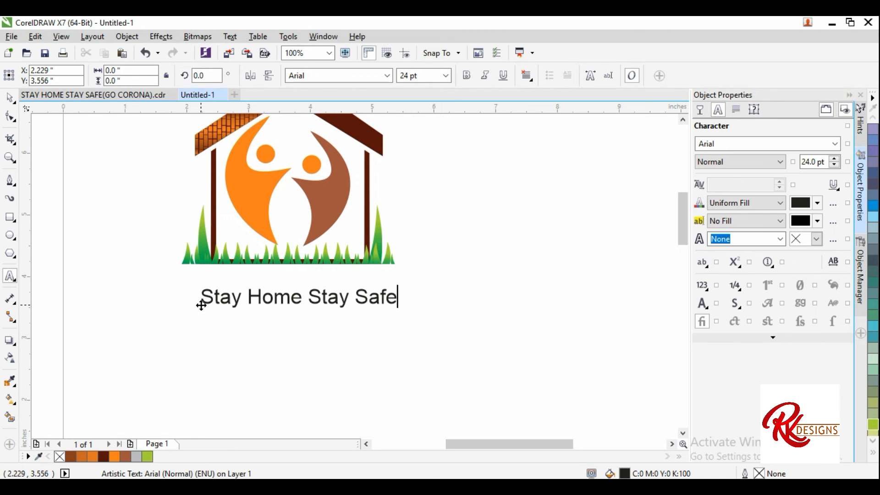
Step: Position the slogan under the house and set its font to Bauhaus 93
click(9, 98)
click(76, 153)
click(268, 293)
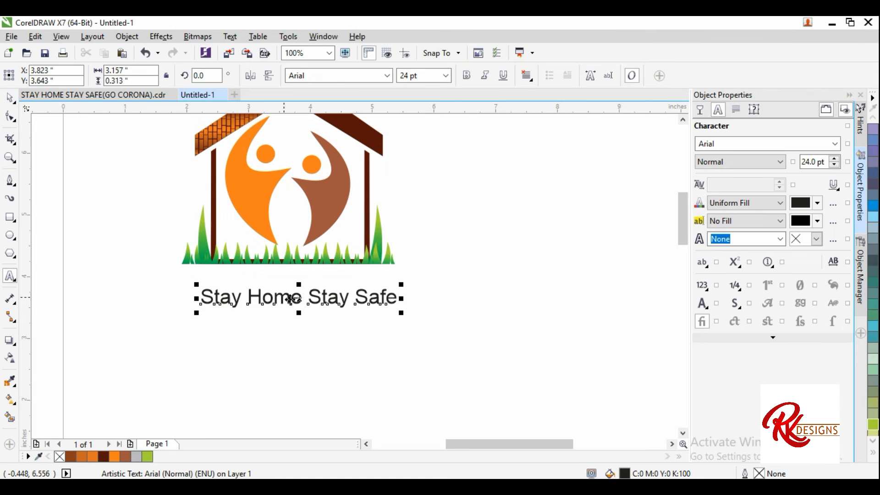
drag(278, 296, 232, 291)
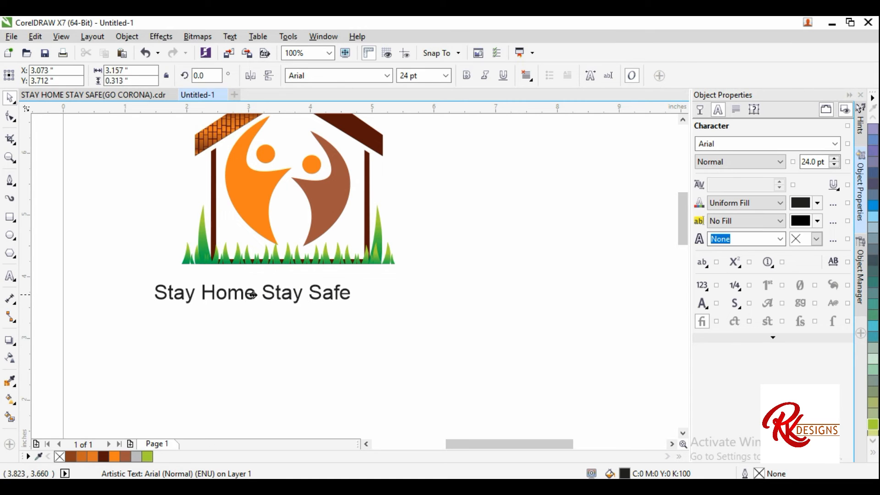
click(389, 76)
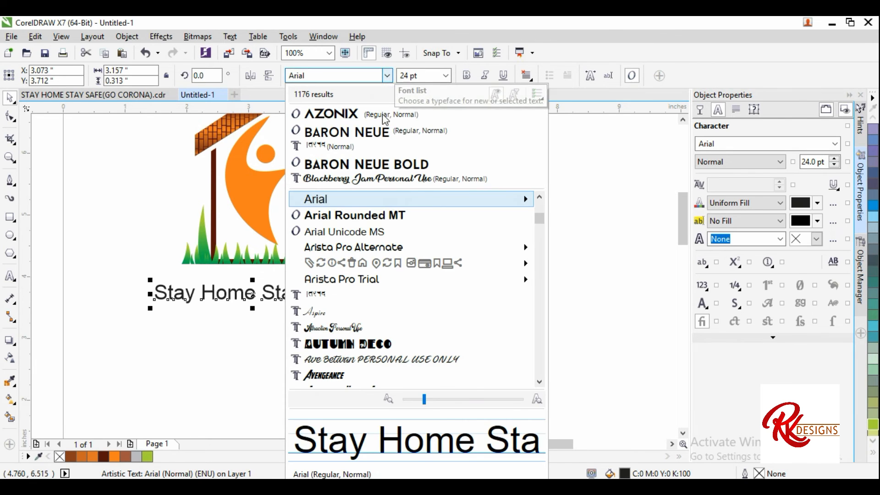
scroll(350, 280, down, 5)
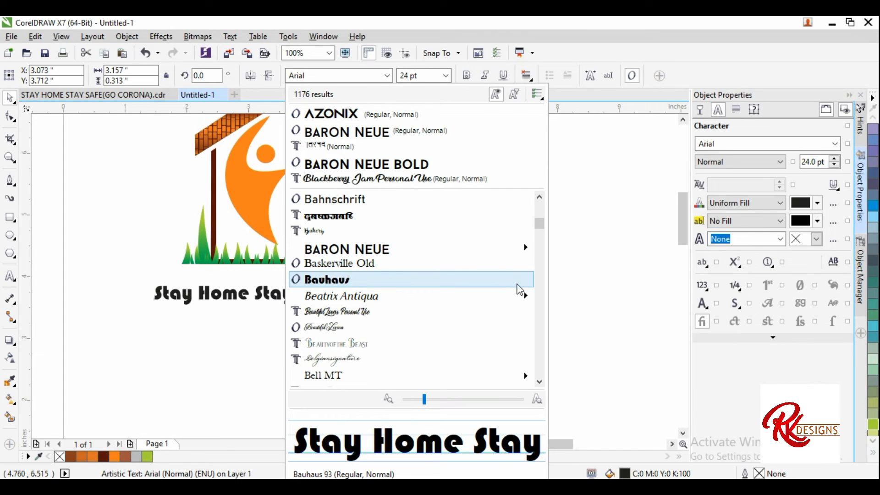
click(518, 287)
Step: Scale the slogan up to about 29.6 pt and fill it orange
drag(345, 277, 388, 266)
drag(346, 298, 364, 292)
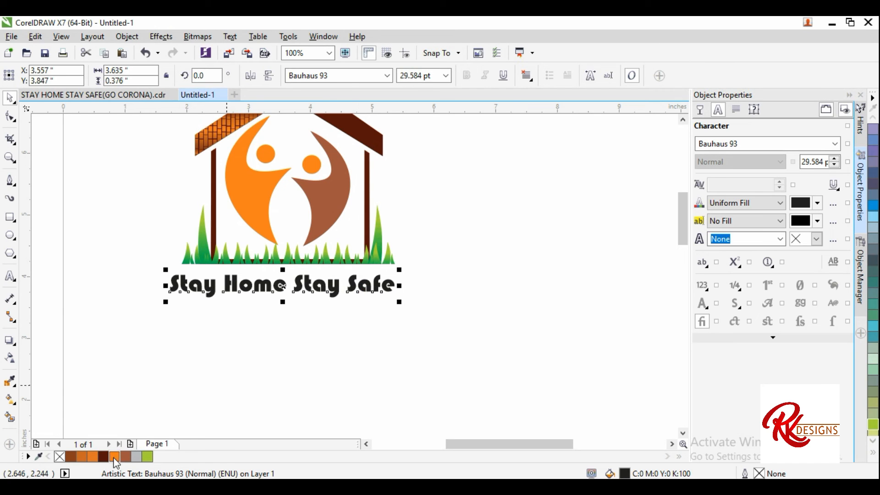
drag(114, 457, 289, 286)
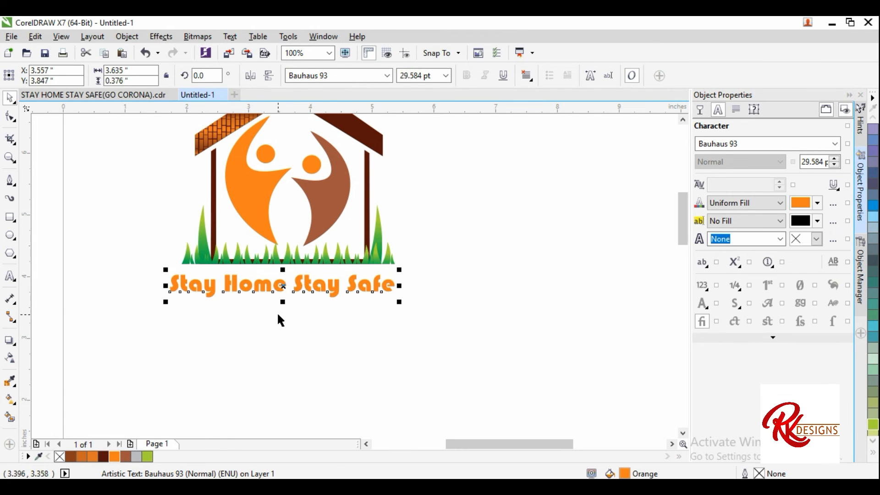
Step: Place a duplicate of the slogan text below the original
scroll(166, 304, down, 1)
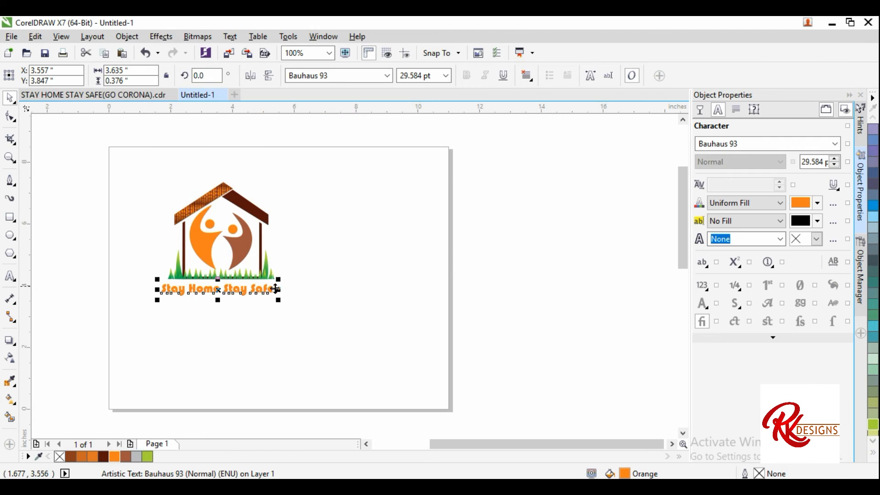
scroll(265, 284, up, 1)
mouse_move(286, 281)
mouse_down()
mouse_move(299, 278)
mouse_move(278, 294)
mouse_up()
drag(194, 294, 193, 335)
right_click(193, 335)
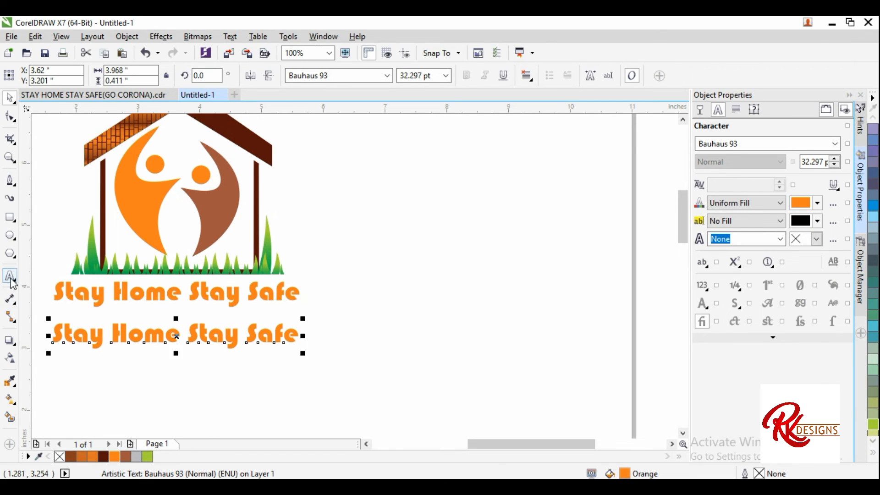
Step: Replace the duplicate's text with GO CORONA
drag(299, 336, 43, 318)
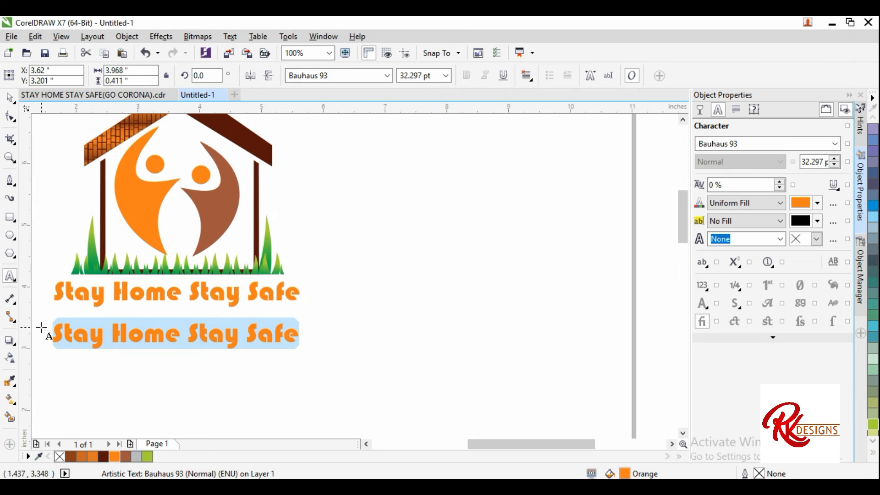
text(GO C)
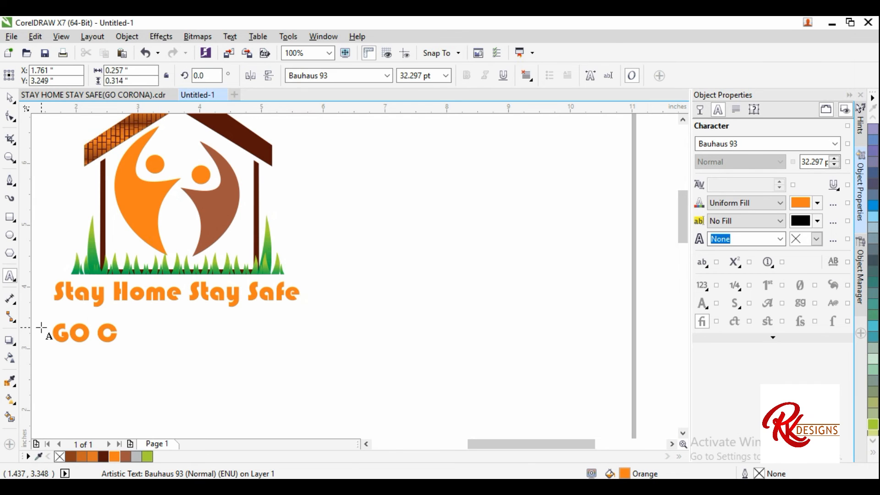
text(ORONA)
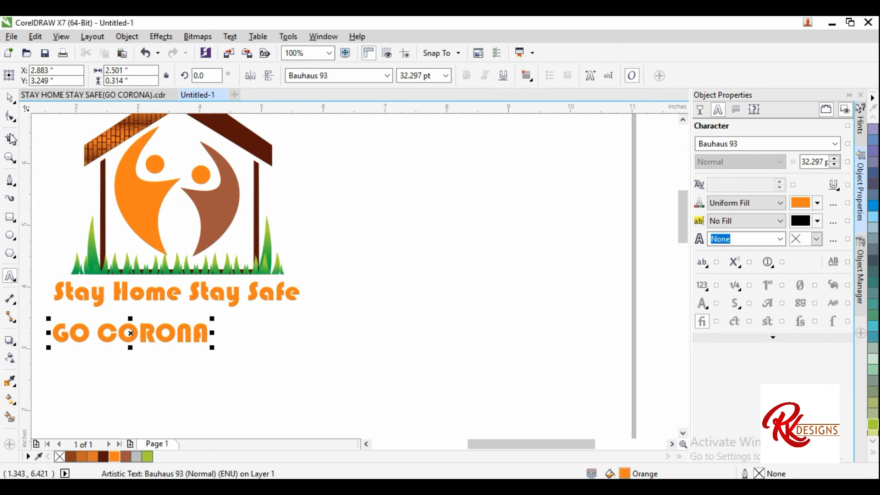
Step: Set the GO CORONA text's font to Berlin Sans FB
click(11, 98)
click(388, 76)
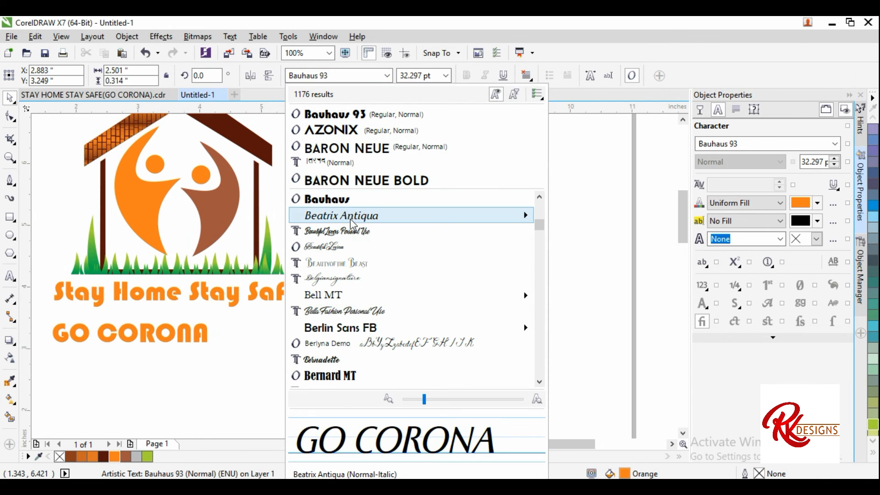
scroll(349, 227, up, 1)
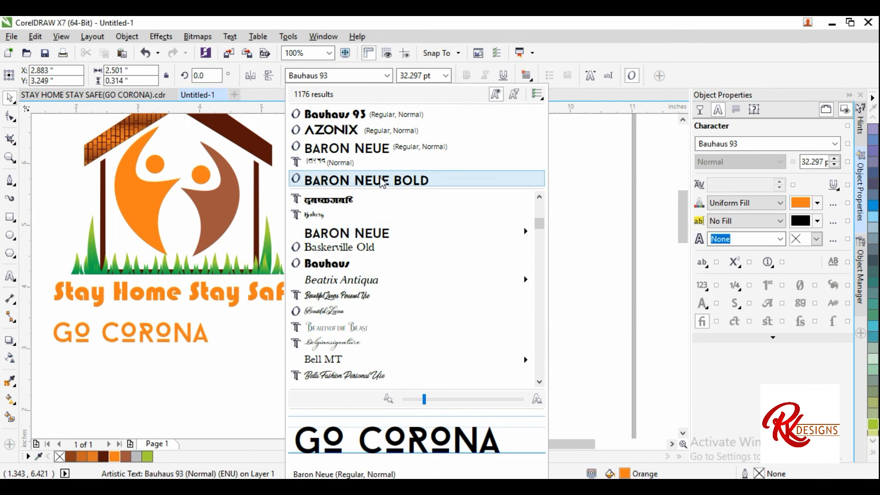
scroll(349, 328, down, 1)
mouse_move(349, 329)
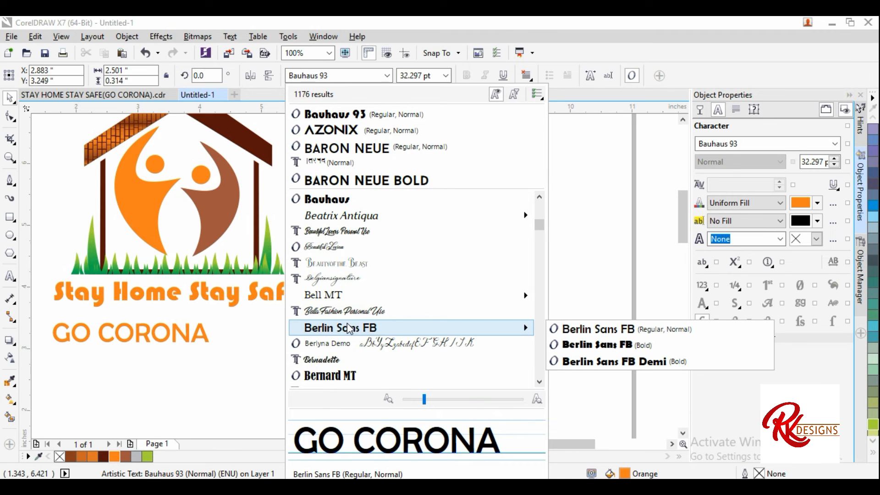
click(591, 329)
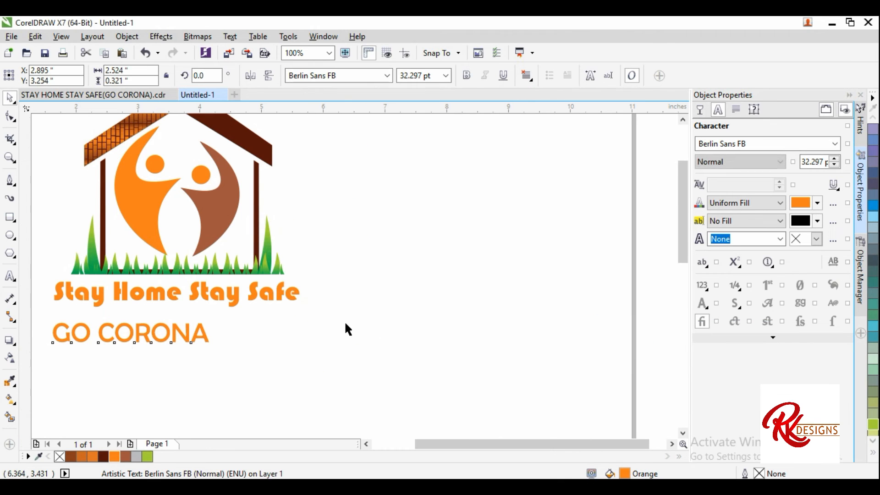
Step: Increase the GO CORONA text's character spacing to 116%
scroll(345, 321, down, 1)
scroll(321, 321, up, 1)
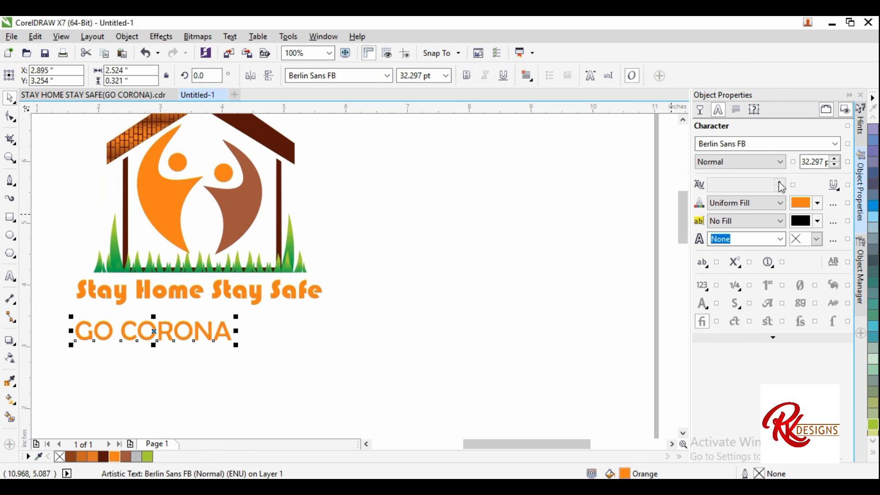
click(737, 111)
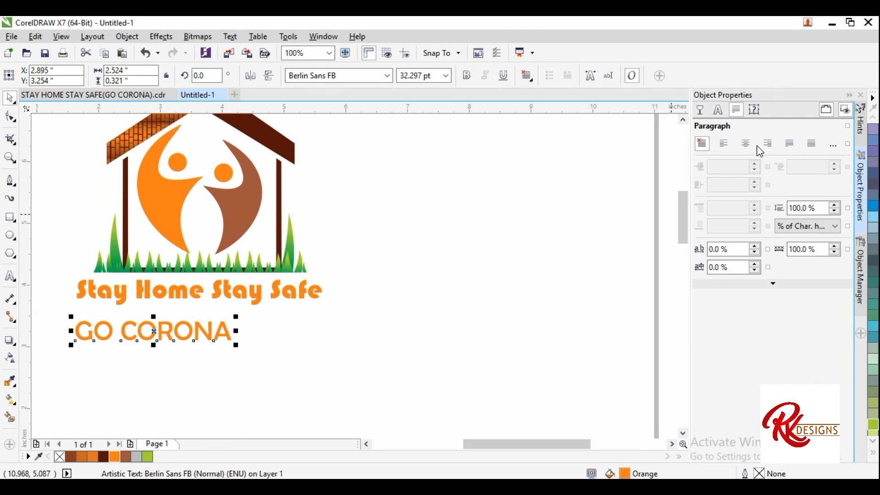
click(755, 246)
click(755, 245)
click(755, 246)
click(755, 246)
click(755, 246)
click(755, 246)
click(755, 245)
click(755, 246)
click(754, 246)
click(754, 246)
click(754, 246)
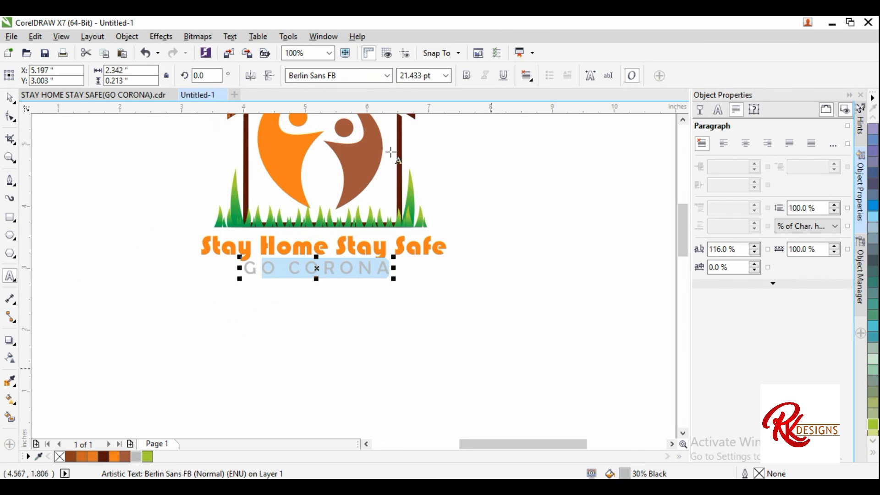
click(9, 97)
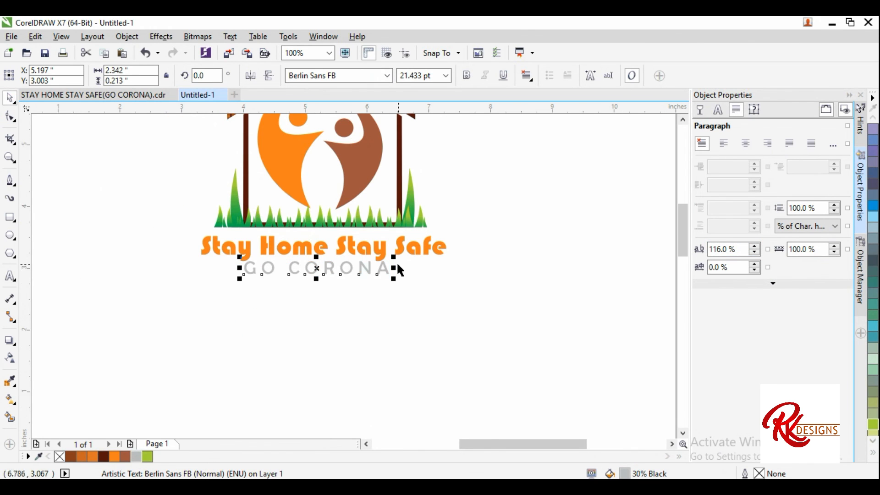
Step: Append GO to the end of the GO CORONA text
scroll(393, 261, up, 1)
click(10, 276)
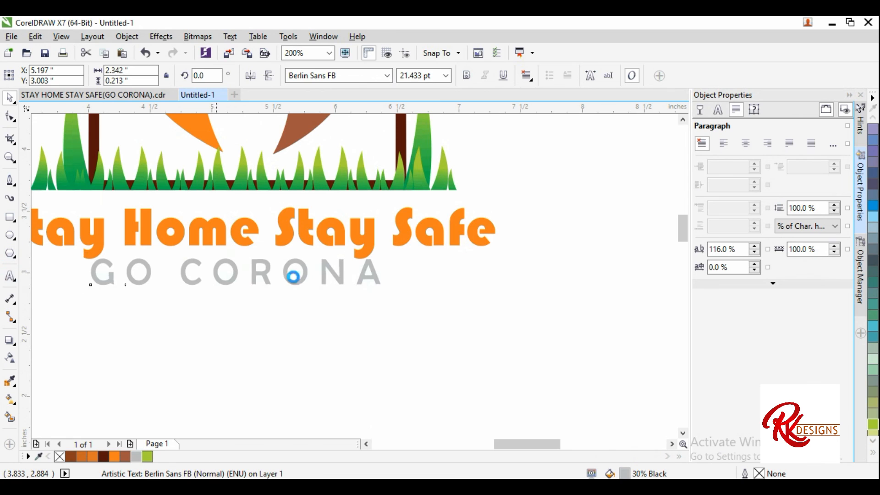
click(379, 271)
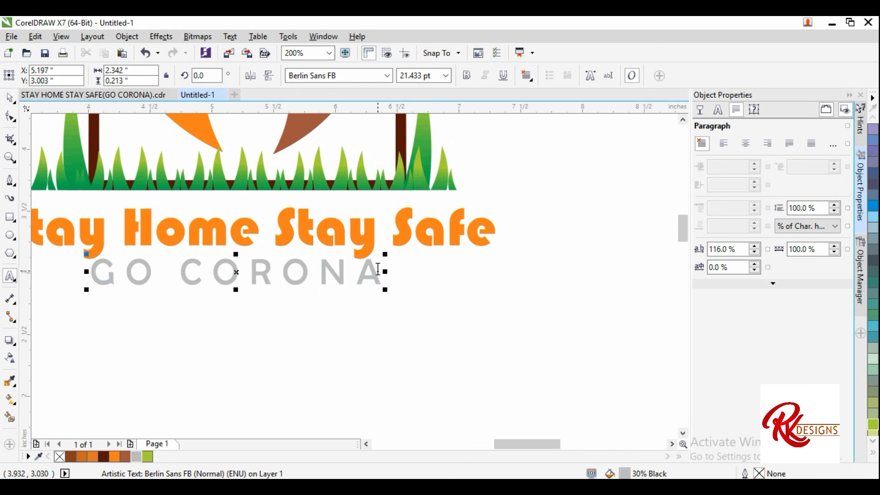
text(GO)
click(391, 275)
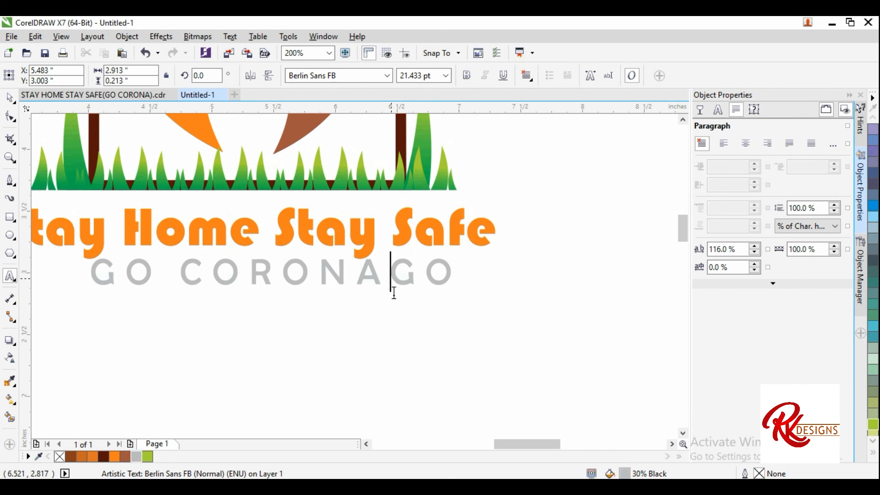
Step: Resize and center the GO CORONA GO line under the slogan
scroll(424, 334, down, 3)
key(ctrl+space)
scroll(416, 327, up, 1)
drag(462, 296, 420, 302)
drag(301, 300, 294, 296)
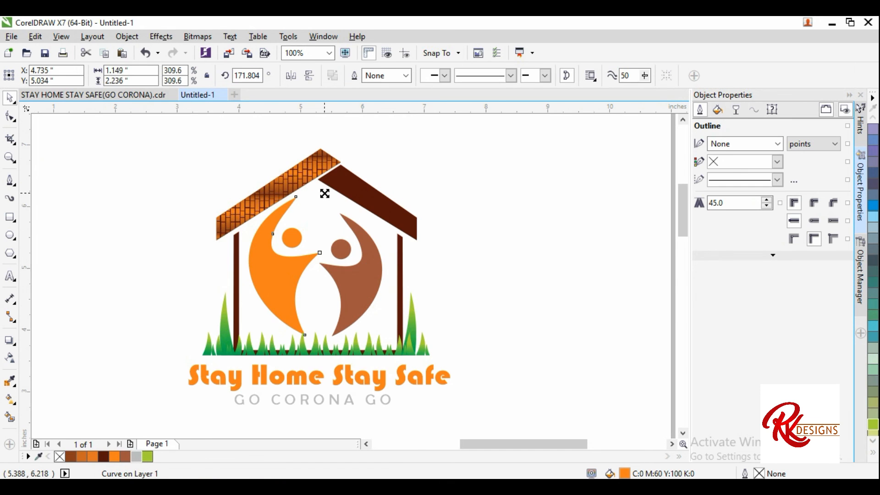
Step: Nudge the brown figure slightly up and to the right
click(422, 269)
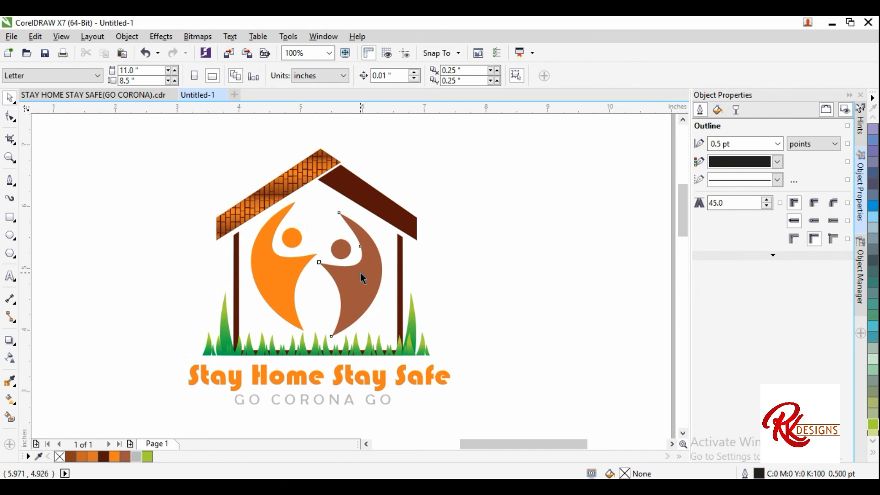
click(364, 278)
scroll(364, 277, up, 2)
drag(364, 278, 369, 271)
scroll(349, 314, down, 2)
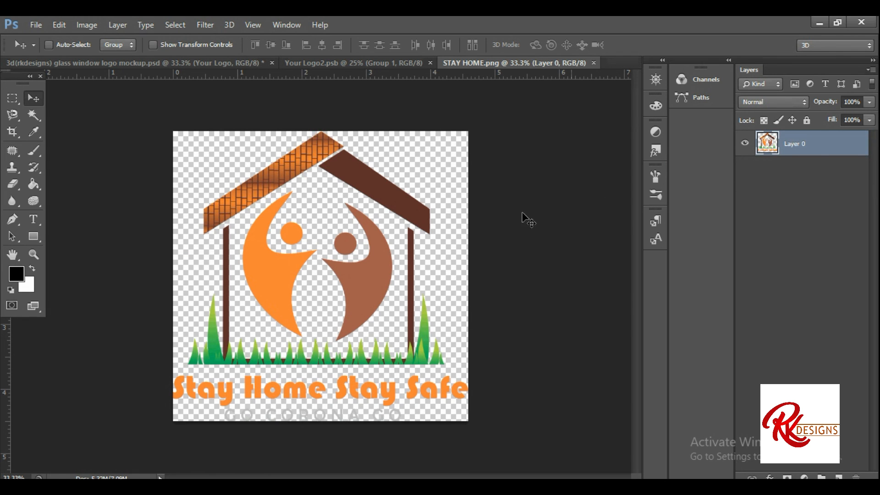
Step: Switch to Photoshop, place the exported logo into the Your Logo2.psb smart object and scale it up centered
drag(346, 153, 345, 191)
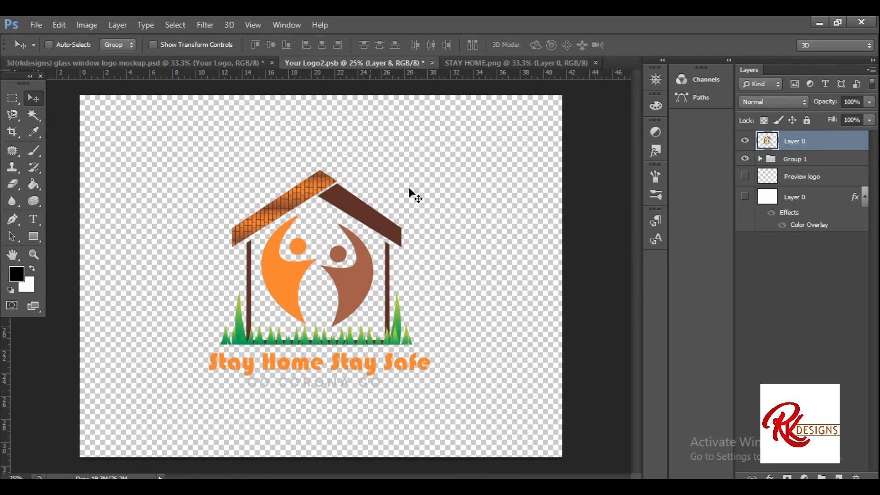
key(ctrl+t)
drag(430, 169, 463, 137)
drag(404, 198, 381, 202)
key(Return)
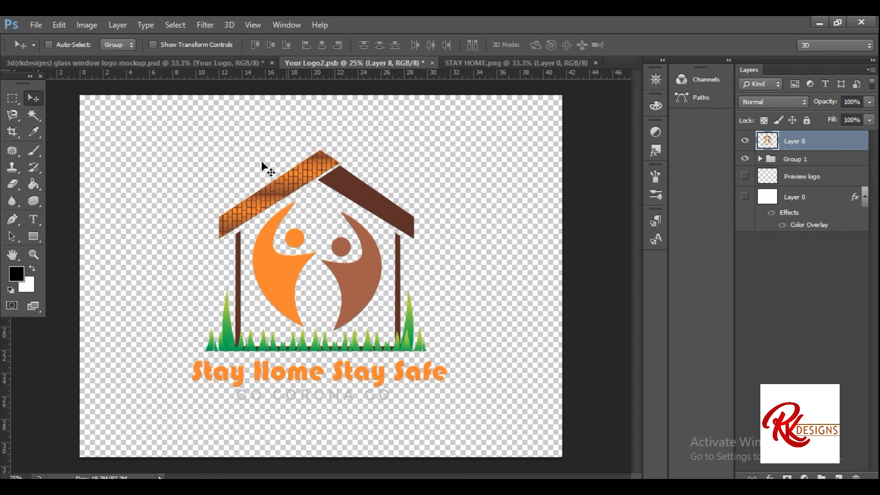
Step: Save the smart object and view the updated glass window logo mockup
key(ctrl+s)
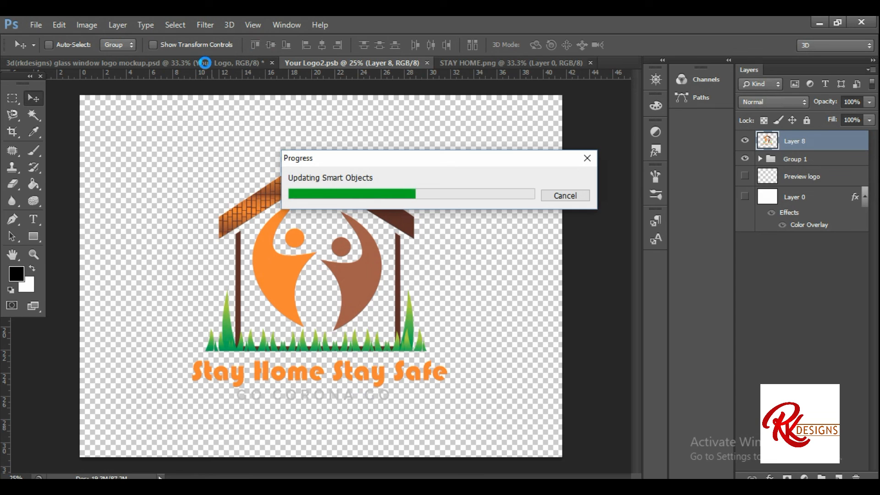
click(205, 62)
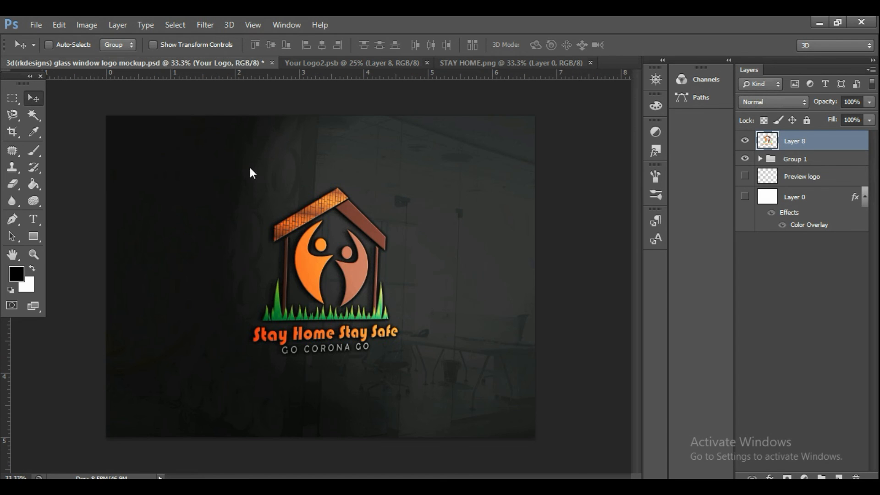